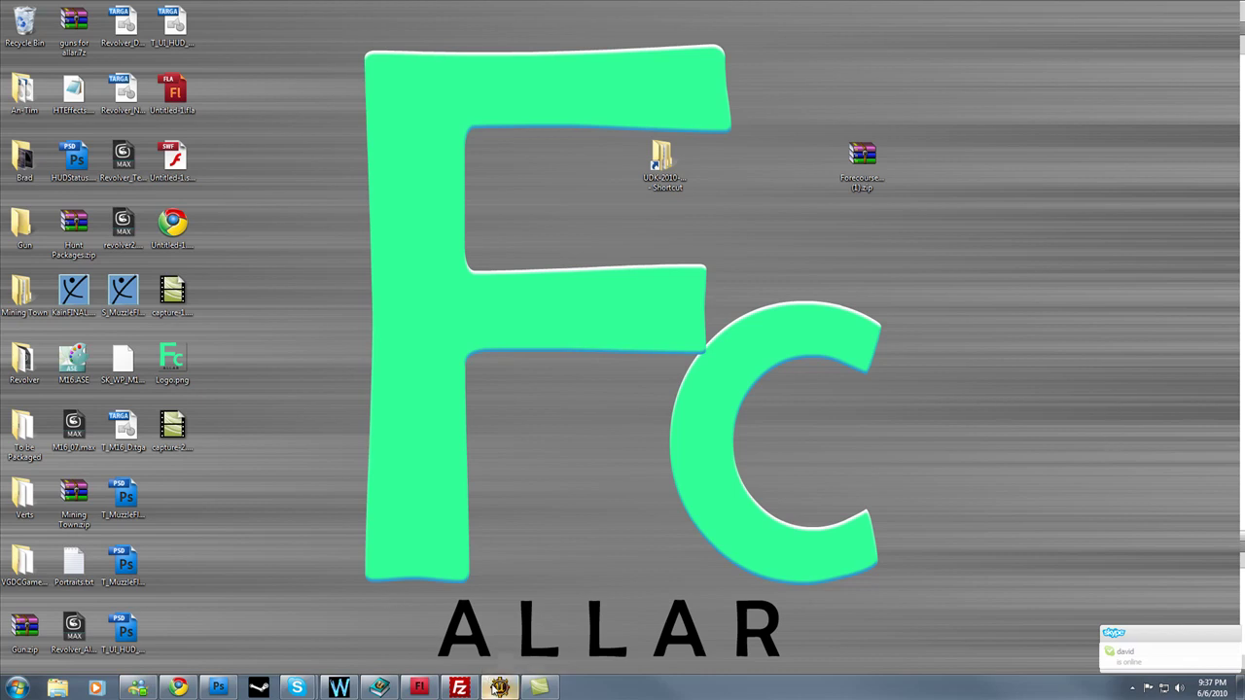
# Step: Launch the UDK editor from Unreal Frontend, dismiss the startup tip and Start Page, and open Kismet
pyautogui.click(499, 687)
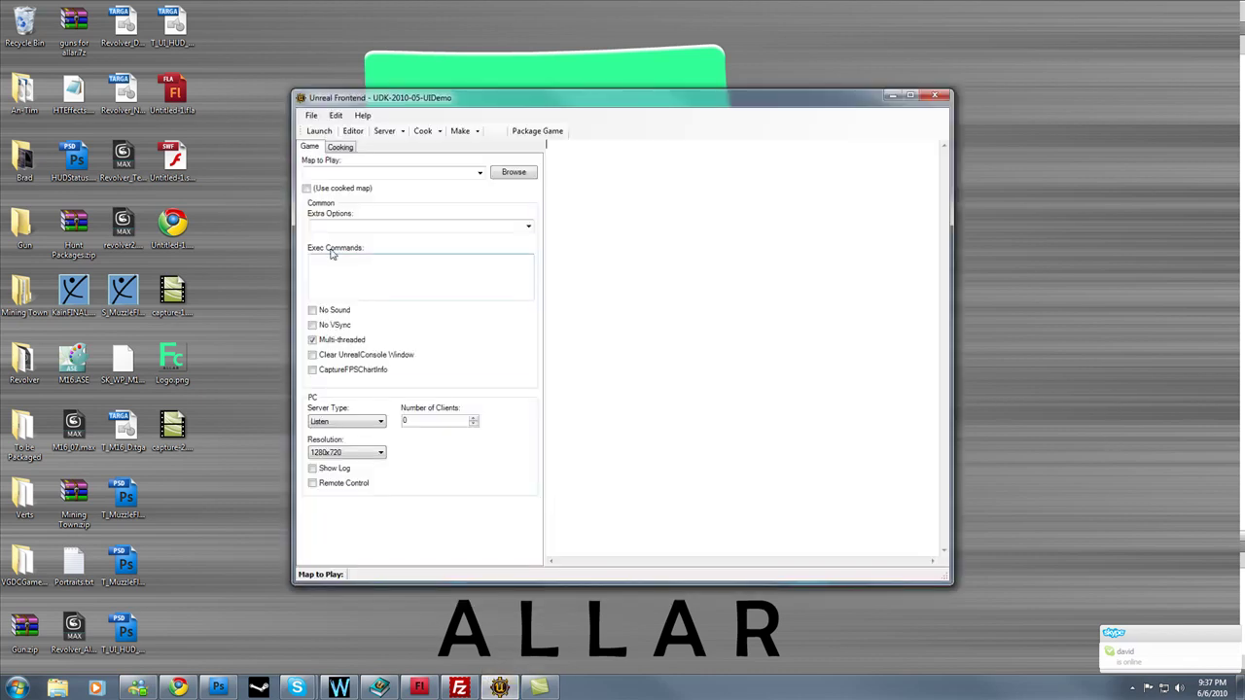
pyautogui.click(351, 131)
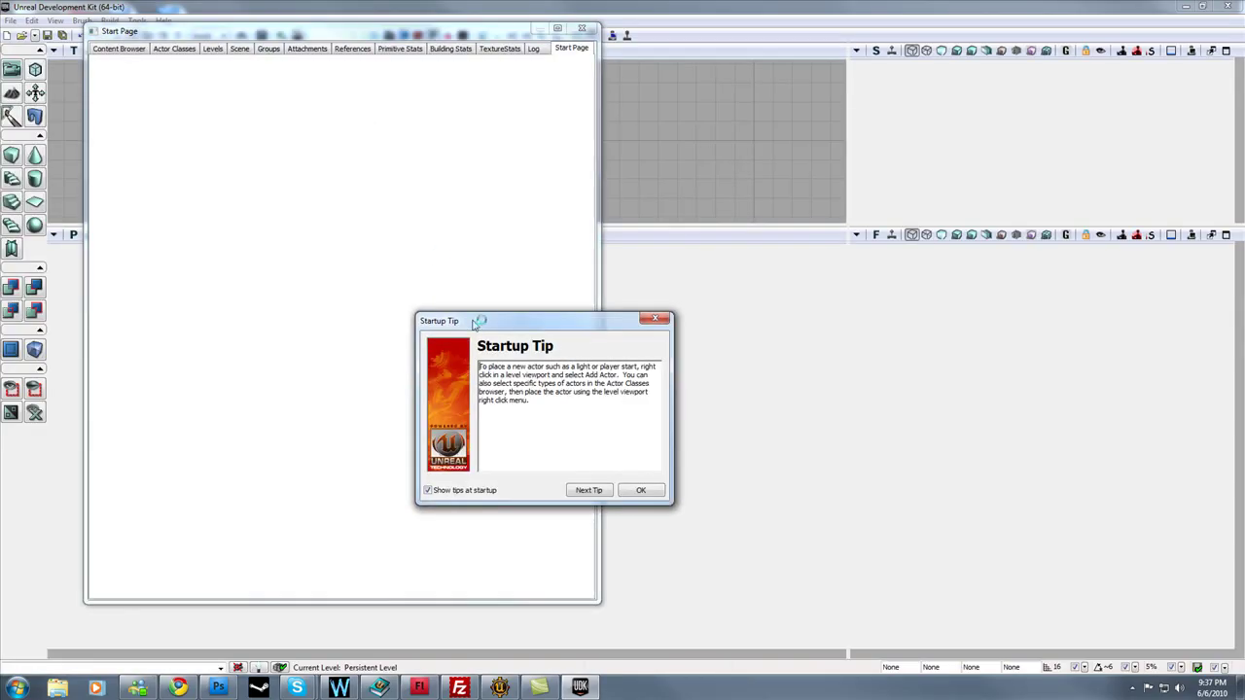
pyautogui.click(654, 318)
pyautogui.click(582, 28)
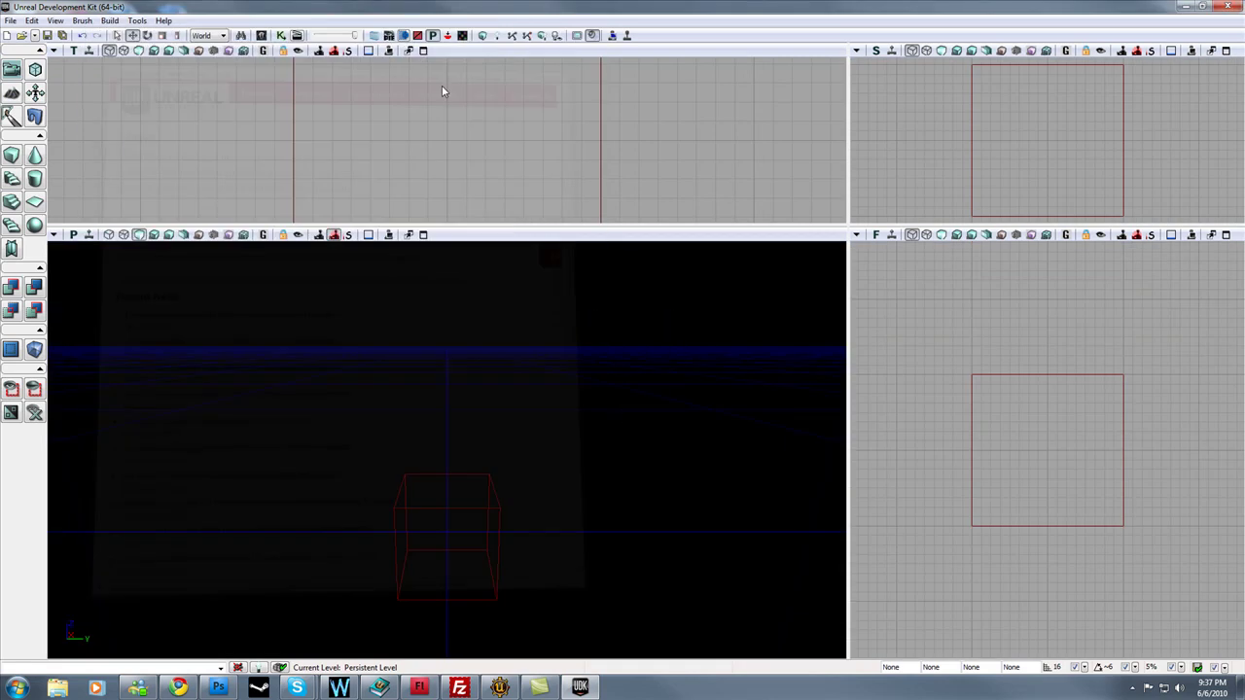
pyautogui.click(281, 35)
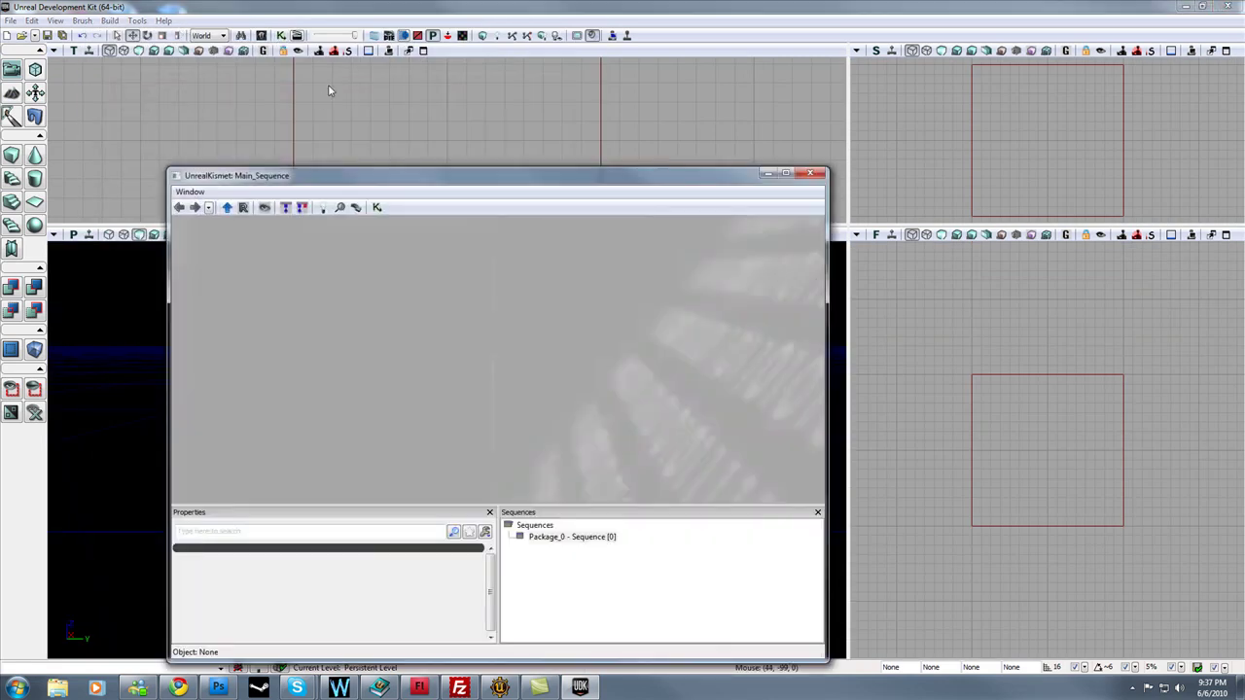
# Step: Add a Forecourse Camera Helper action to the Kismet sequence and look through its menu inputs and outputs
pyautogui.rightClick(402, 342)
pyautogui.moveTo(473, 339)
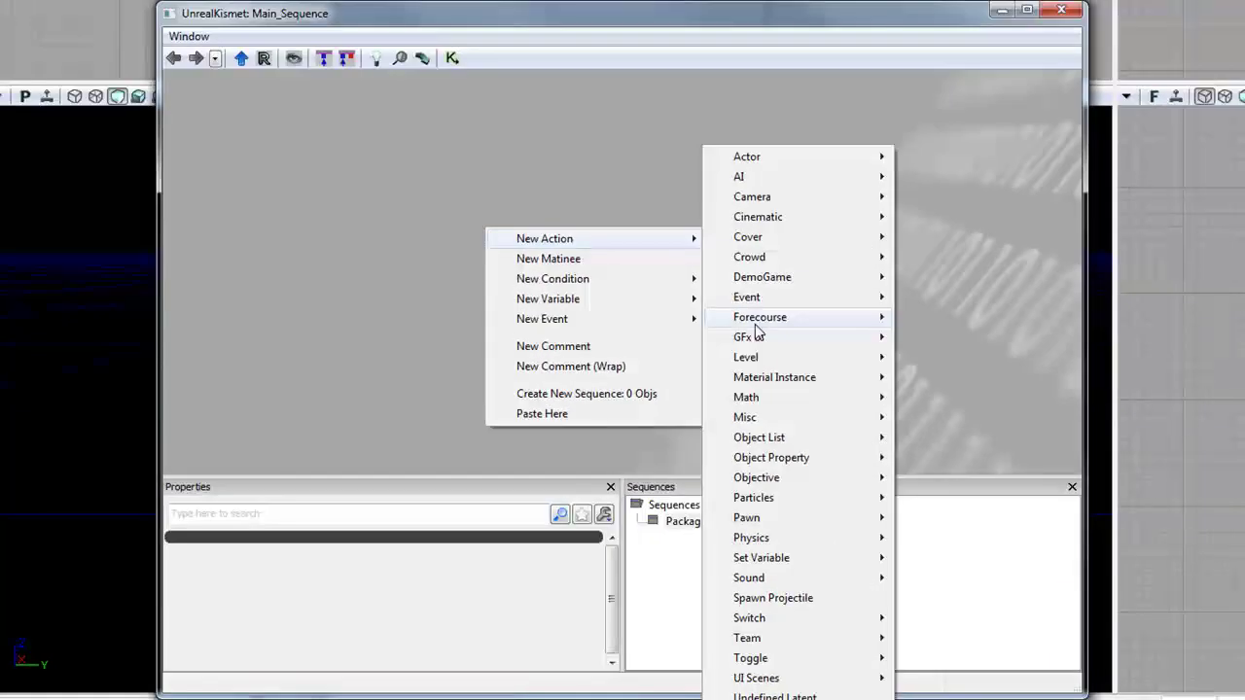
pyautogui.moveTo(594, 399)
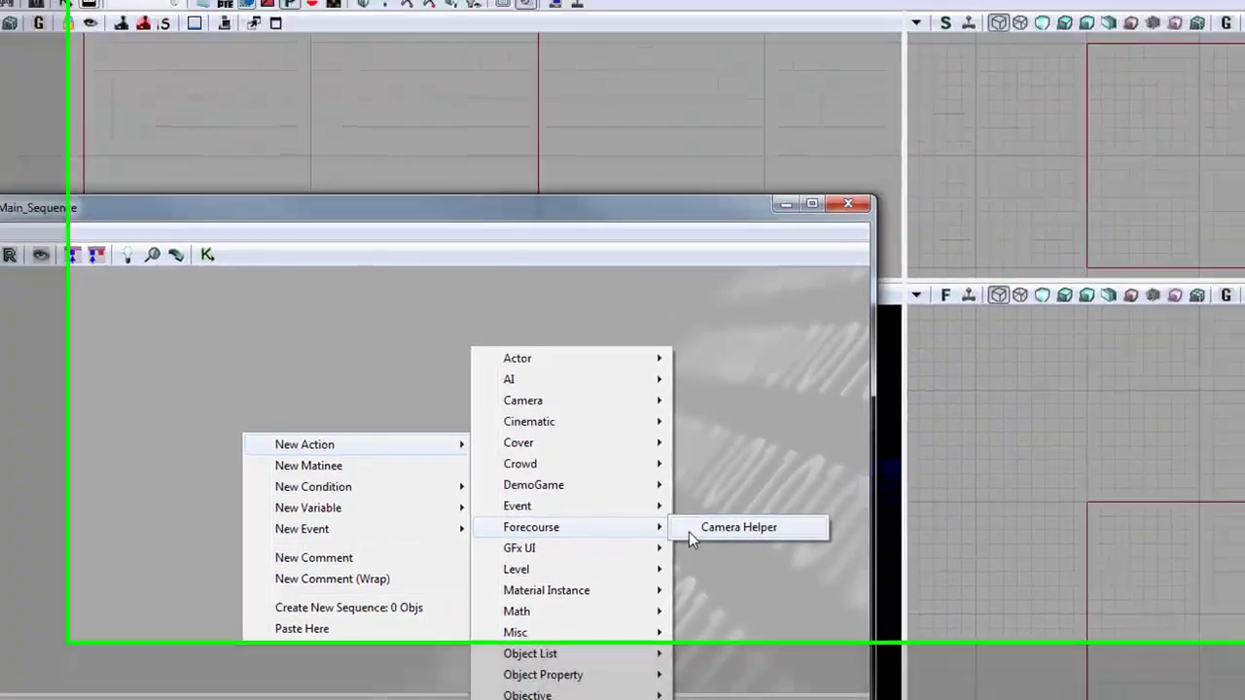
pyautogui.click(914, 318)
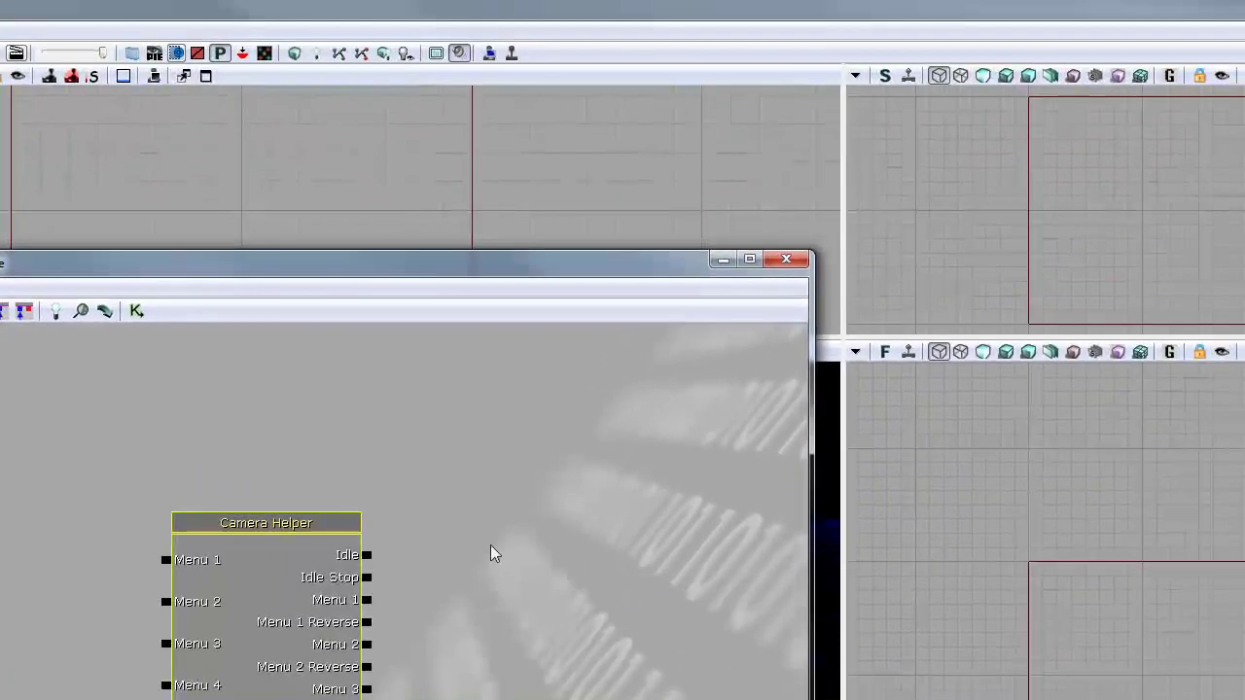
pyautogui.moveTo(490, 554); pyautogui.dragTo(493, 399)
pyautogui.scroll(-1, 493, 398)
pyautogui.moveTo(575, 529); pyautogui.dragTo(593, 447)
pyautogui.scroll(-1, 397, 520)
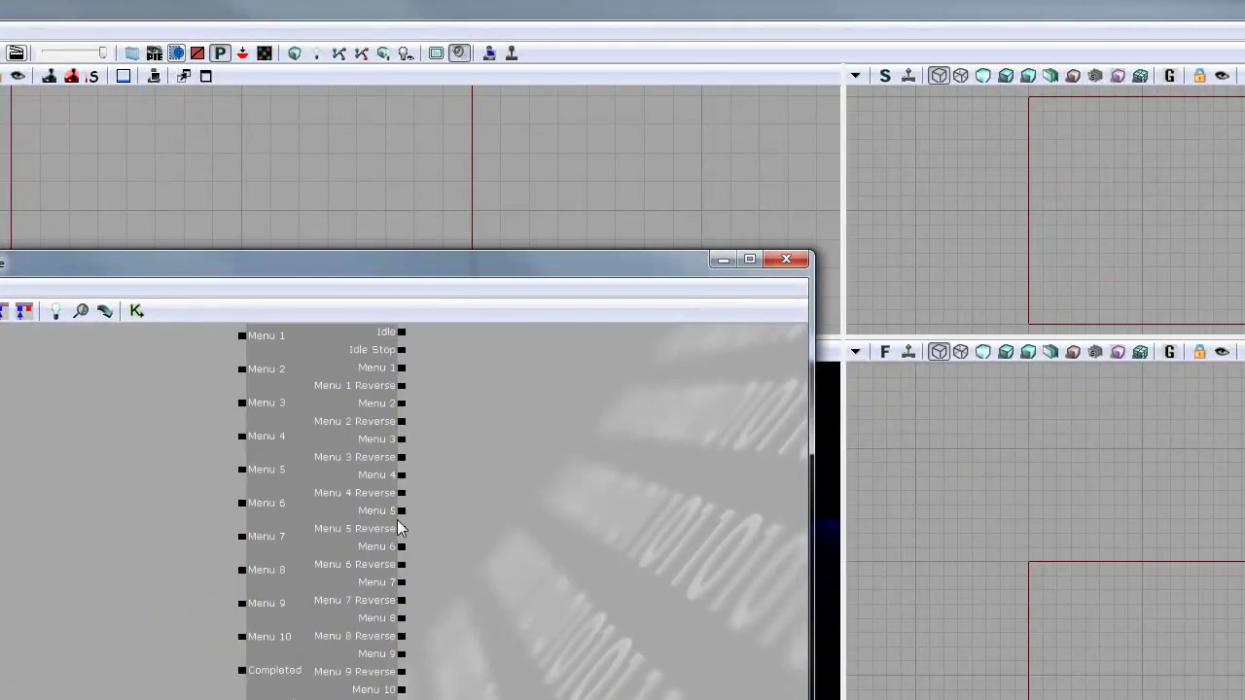
# Step: Close Kismet and the UDK editor without saving Package_0, and close Unreal Frontend
pyautogui.click(788, 260)
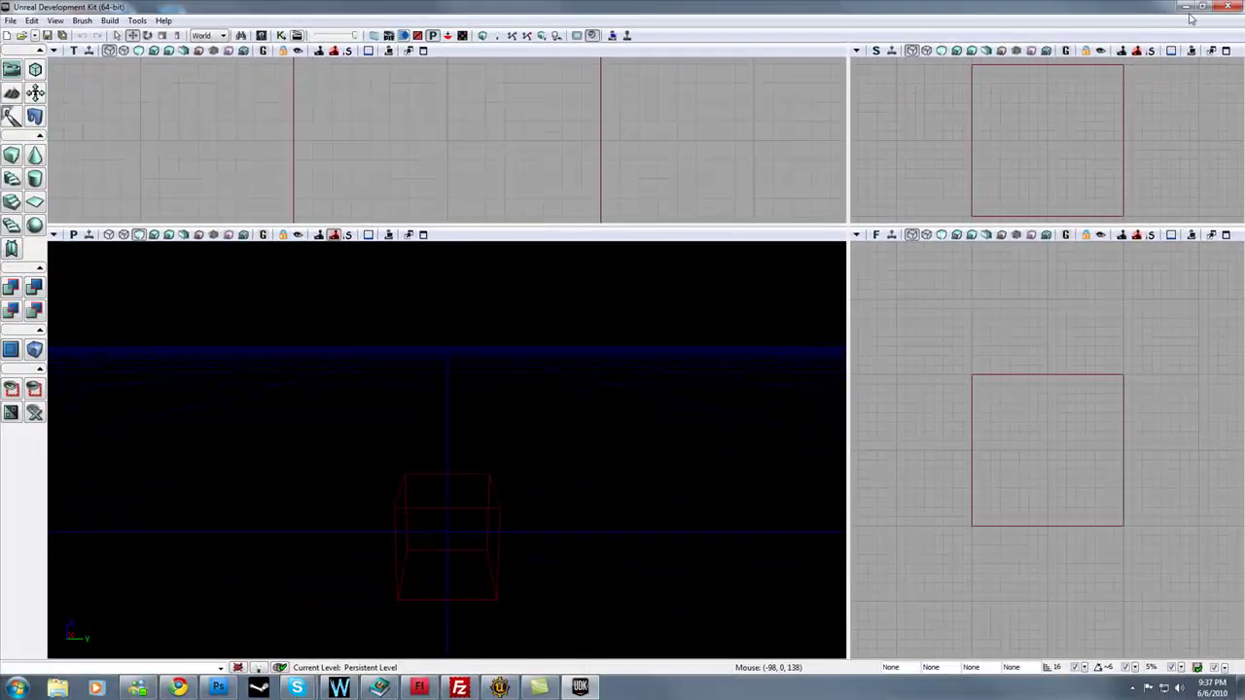
pyautogui.click(1227, 7)
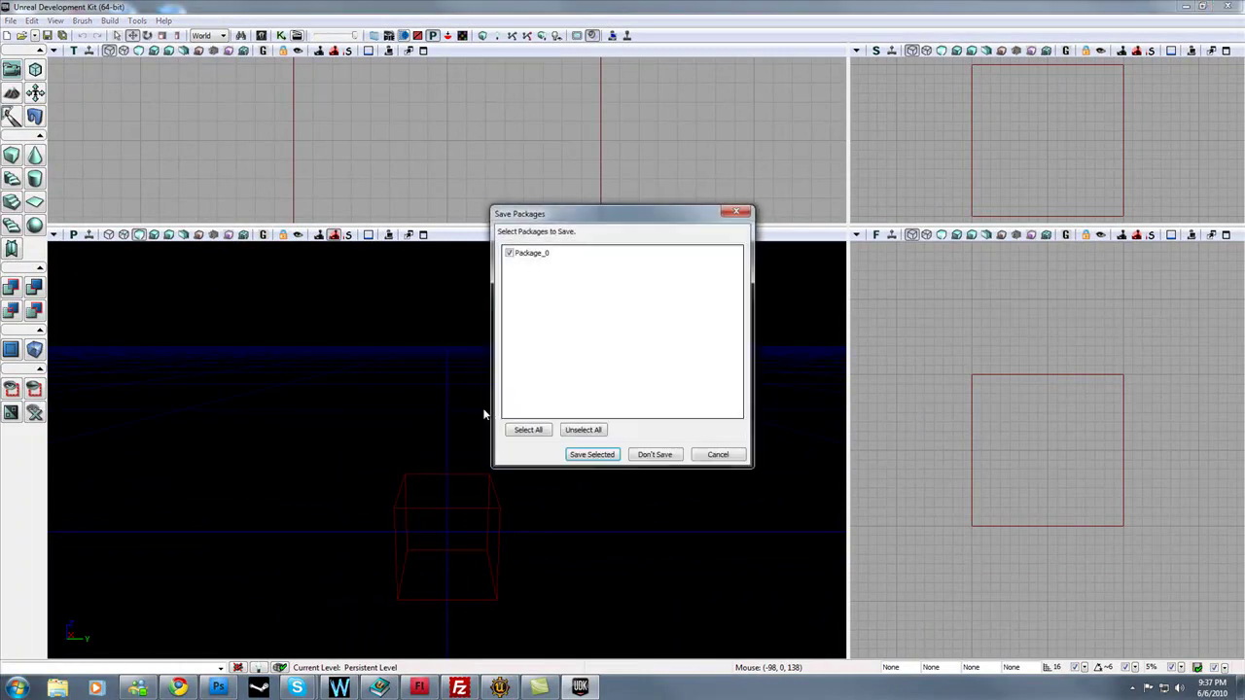
pyautogui.press('Return')
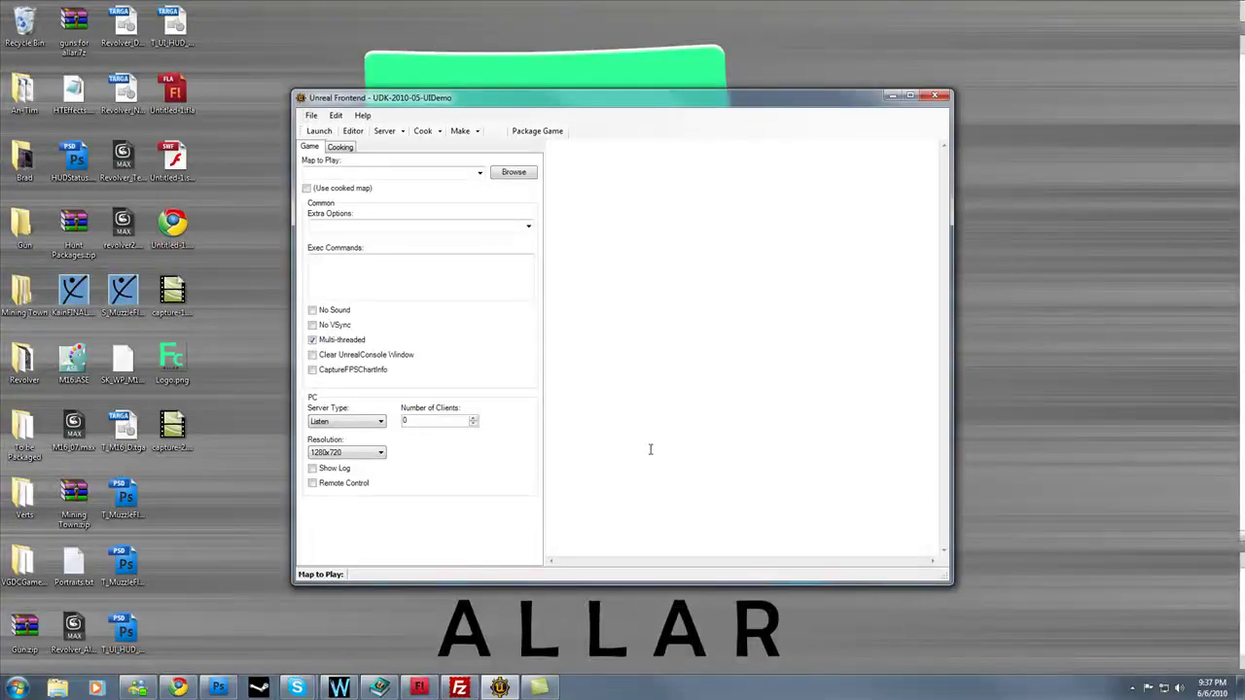
pyautogui.click(933, 98)
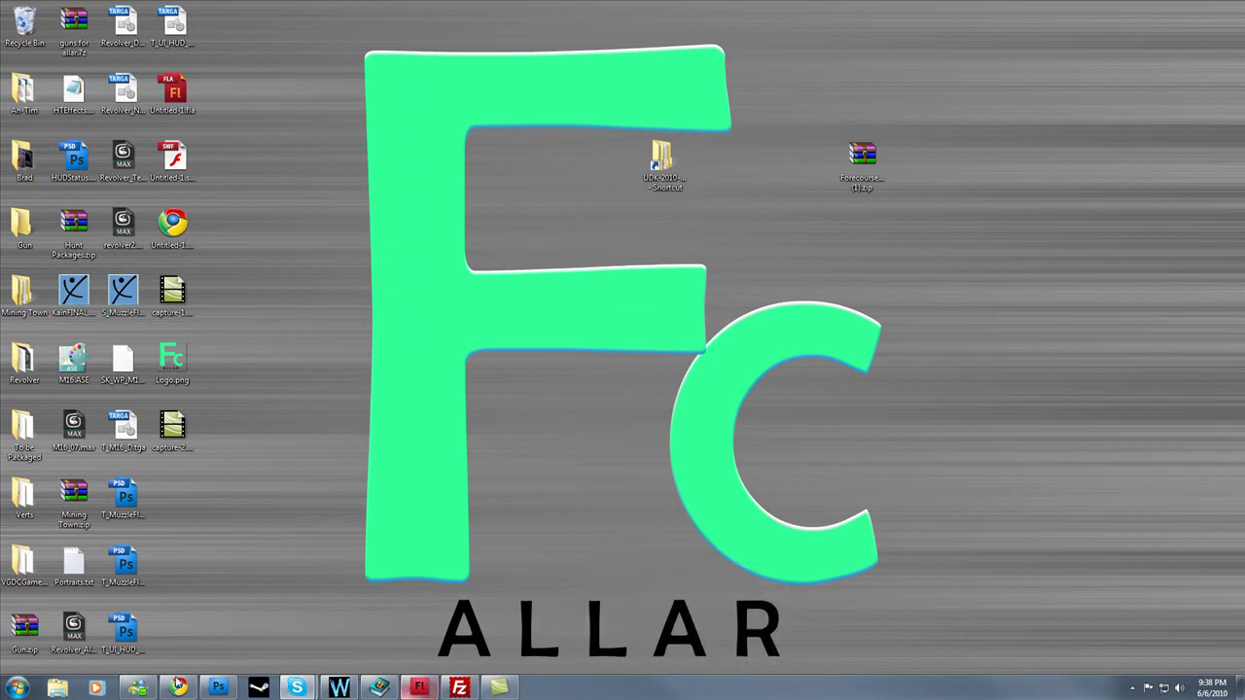
# Step: Launch Adobe Flash Professional CS5, continuing the trial and skipping the Adobe ID sign-in
pyautogui.click(17, 688)
pyautogui.click(94, 387)
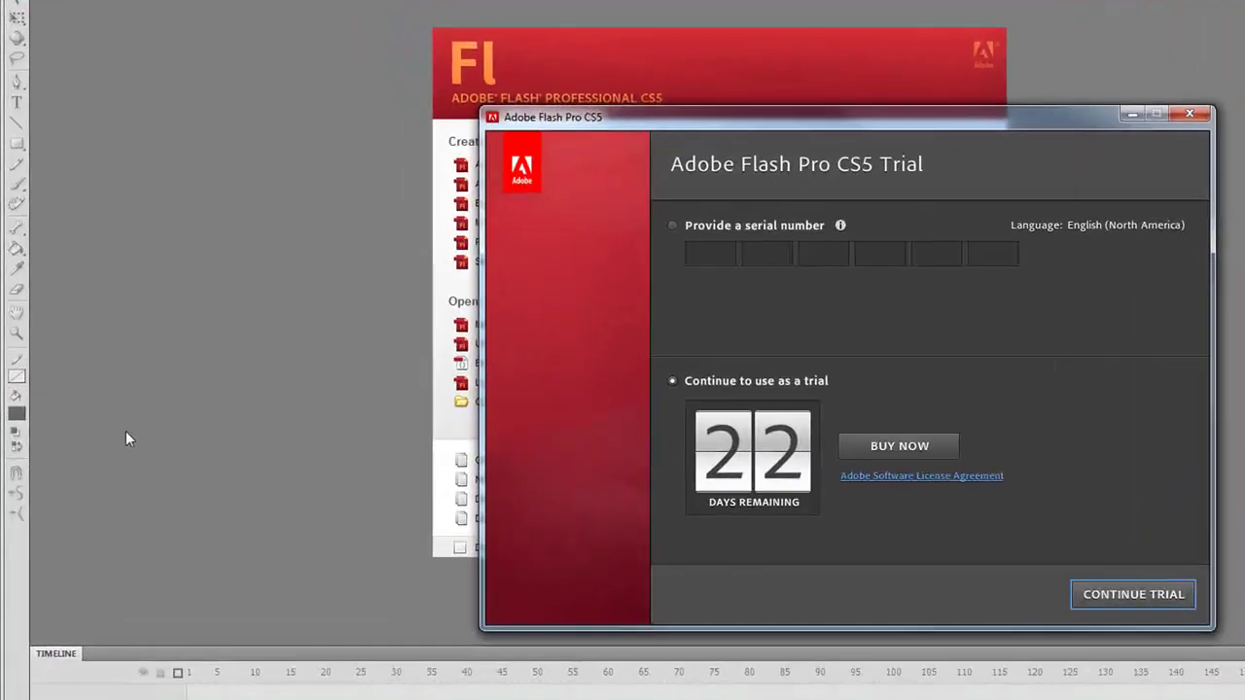
pyautogui.click(1069, 595)
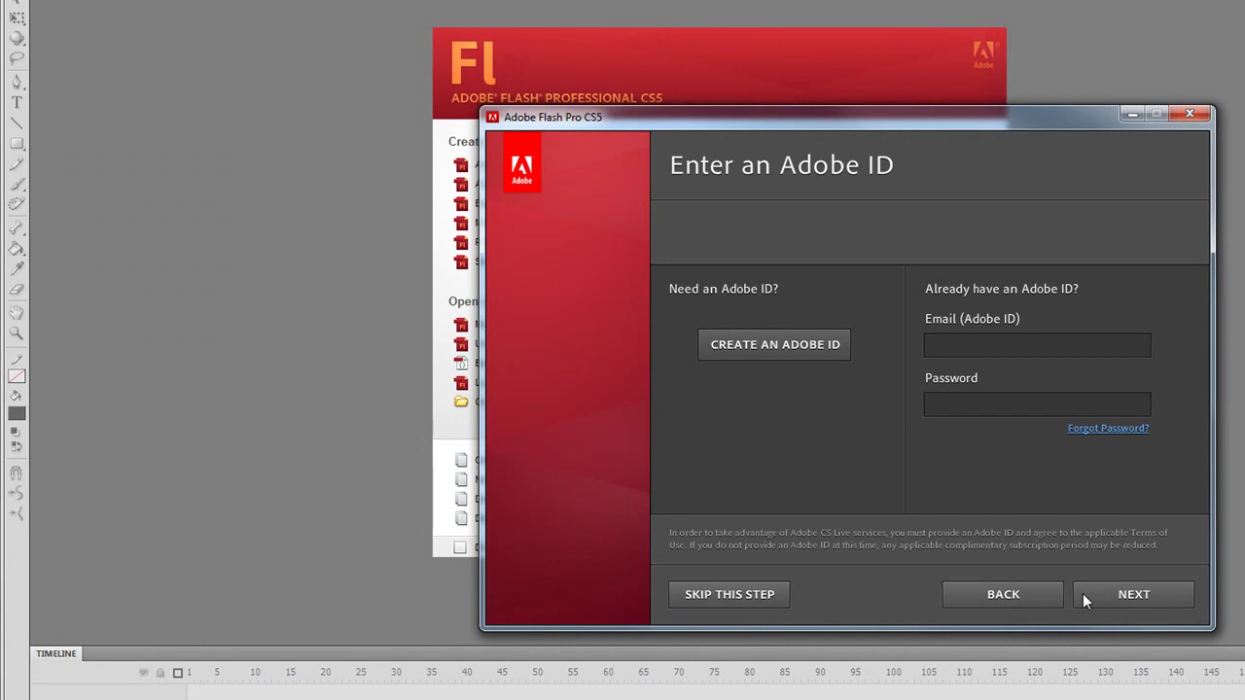
pyautogui.click(743, 603)
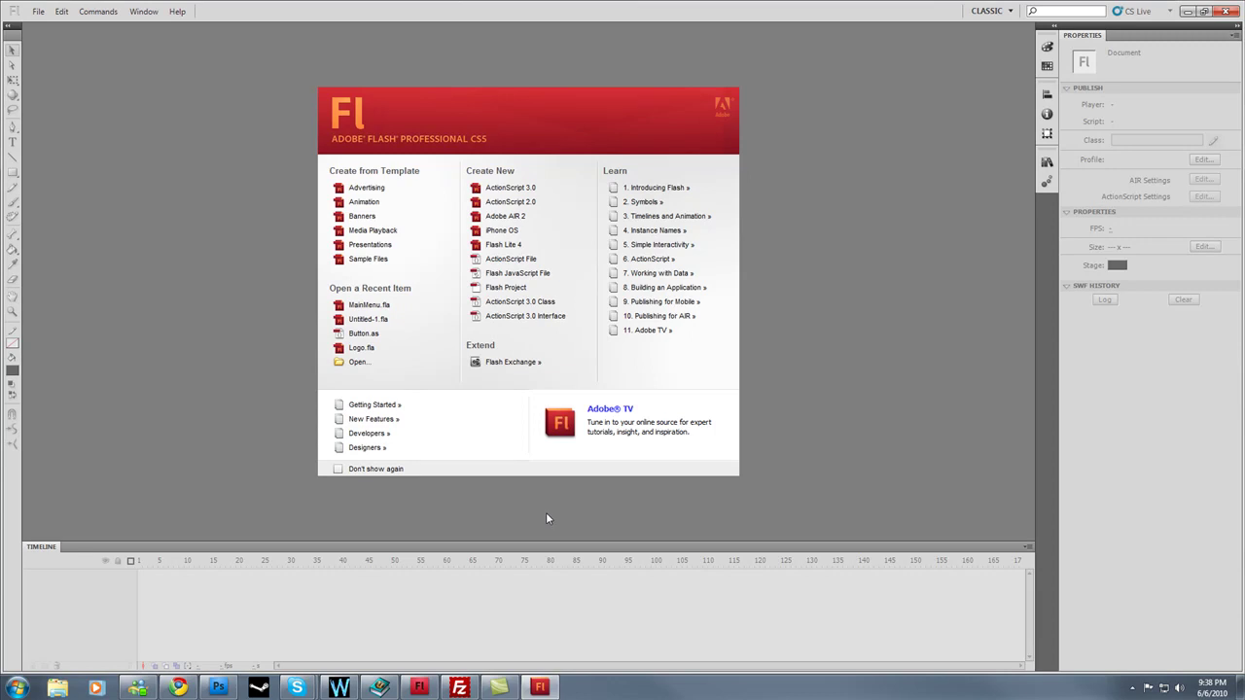
# Step: Create a new ActionScript 2.0 document and reset the Classic workspace
pyautogui.click(494, 203)
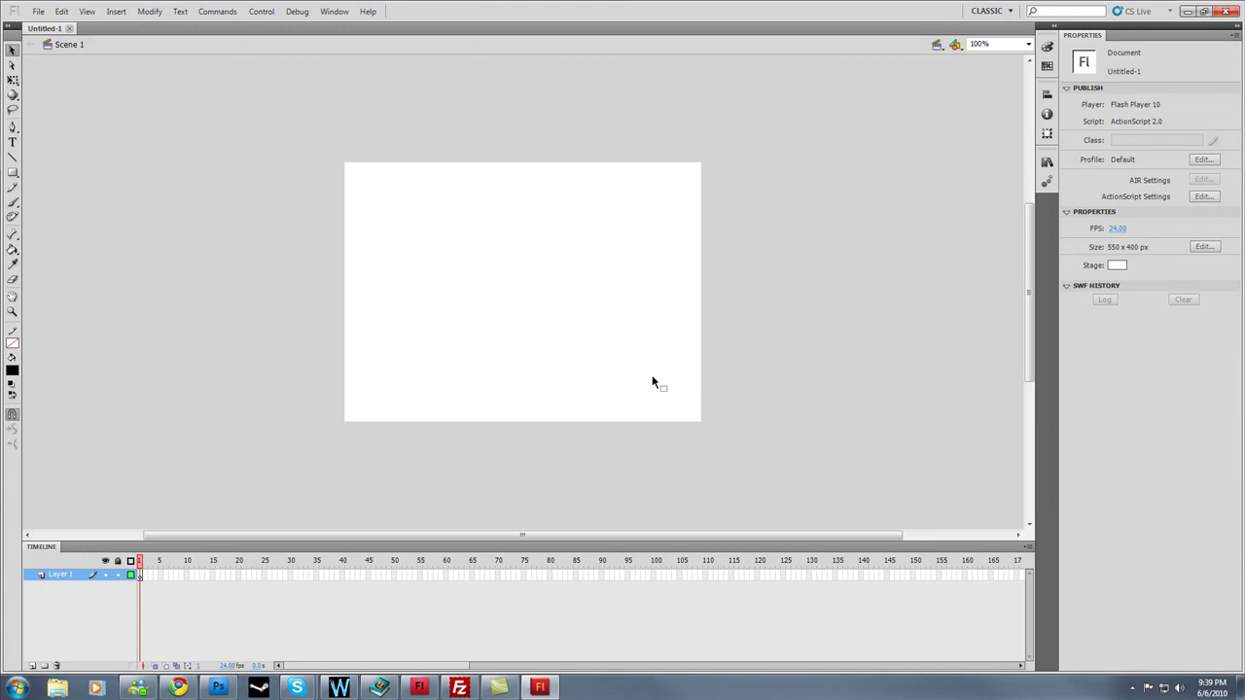
pyautogui.click(334, 11)
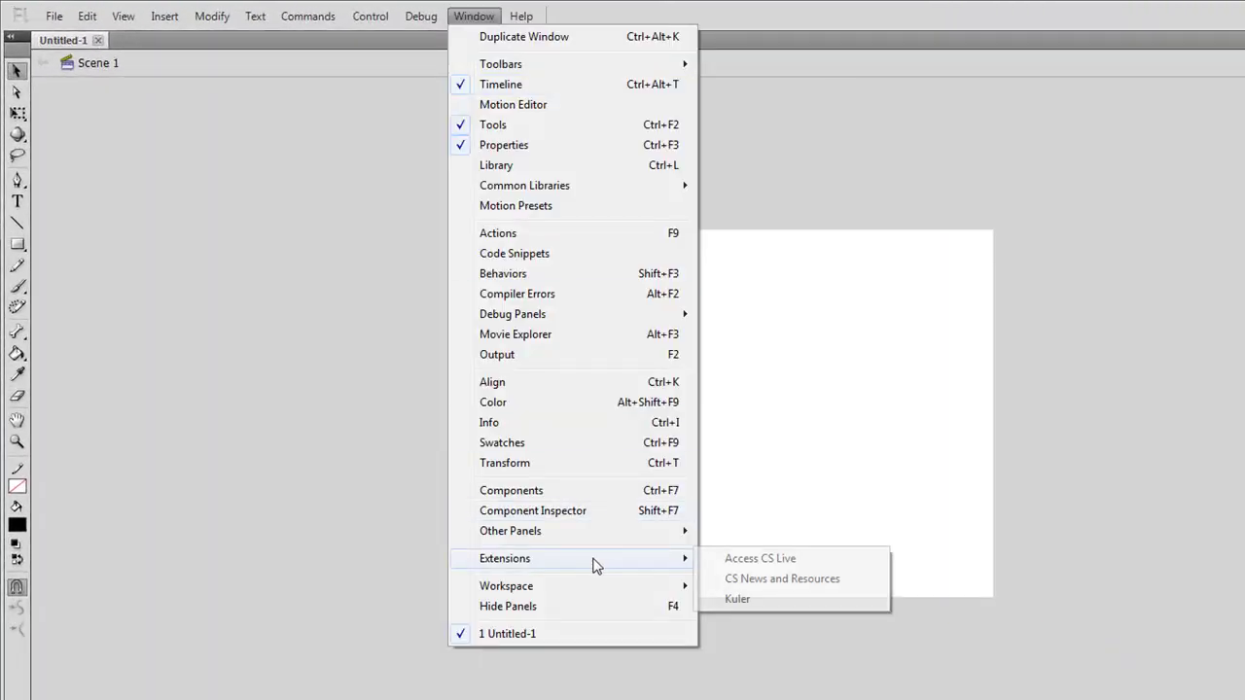
pyautogui.moveTo(587, 584)
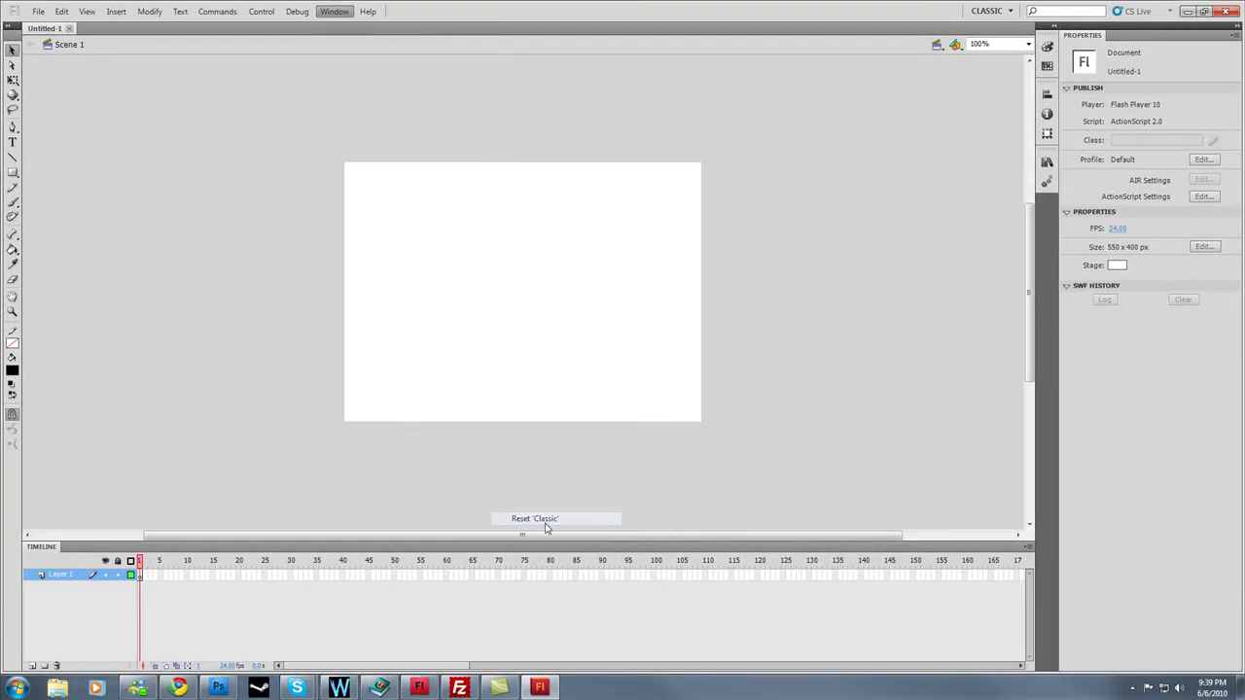
pyautogui.click(543, 518)
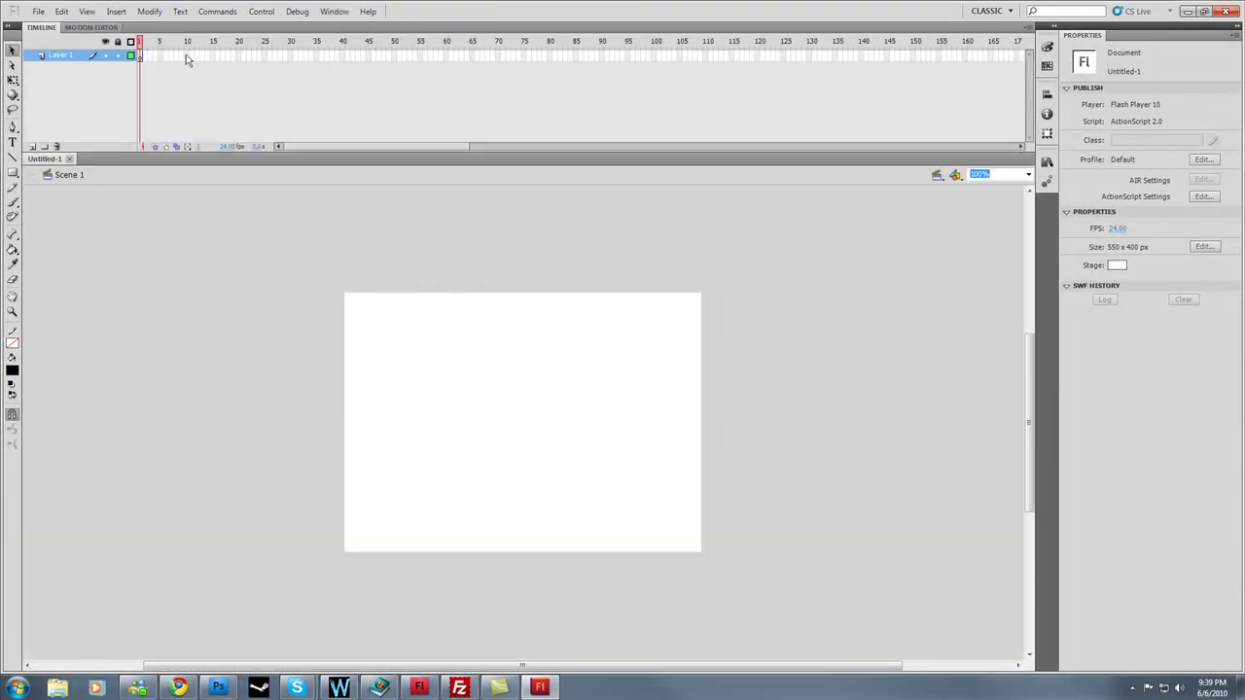
# Step: Dock the Timeline and Motion Editor group beneath the stage and show the Timeline
pyautogui.moveTo(48, 29); pyautogui.dragTo(47, 673)
pyautogui.moveTo(68, 28); pyautogui.dragTo(85, 549)
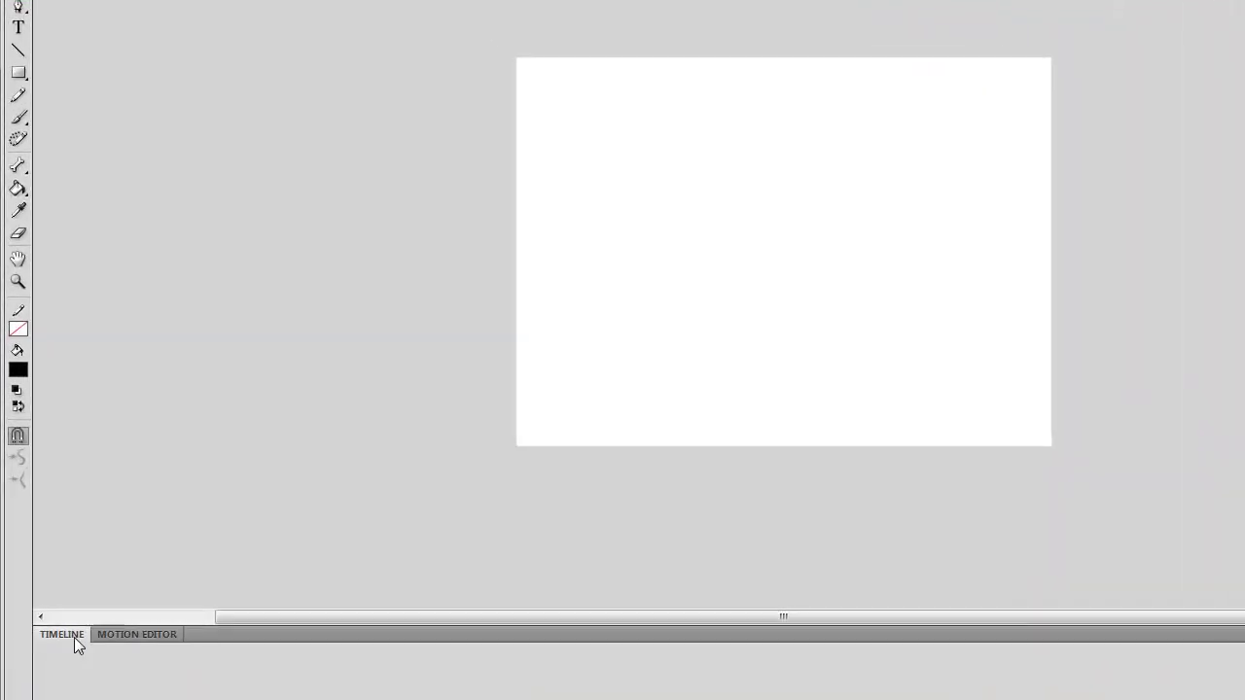
pyautogui.click(49, 547)
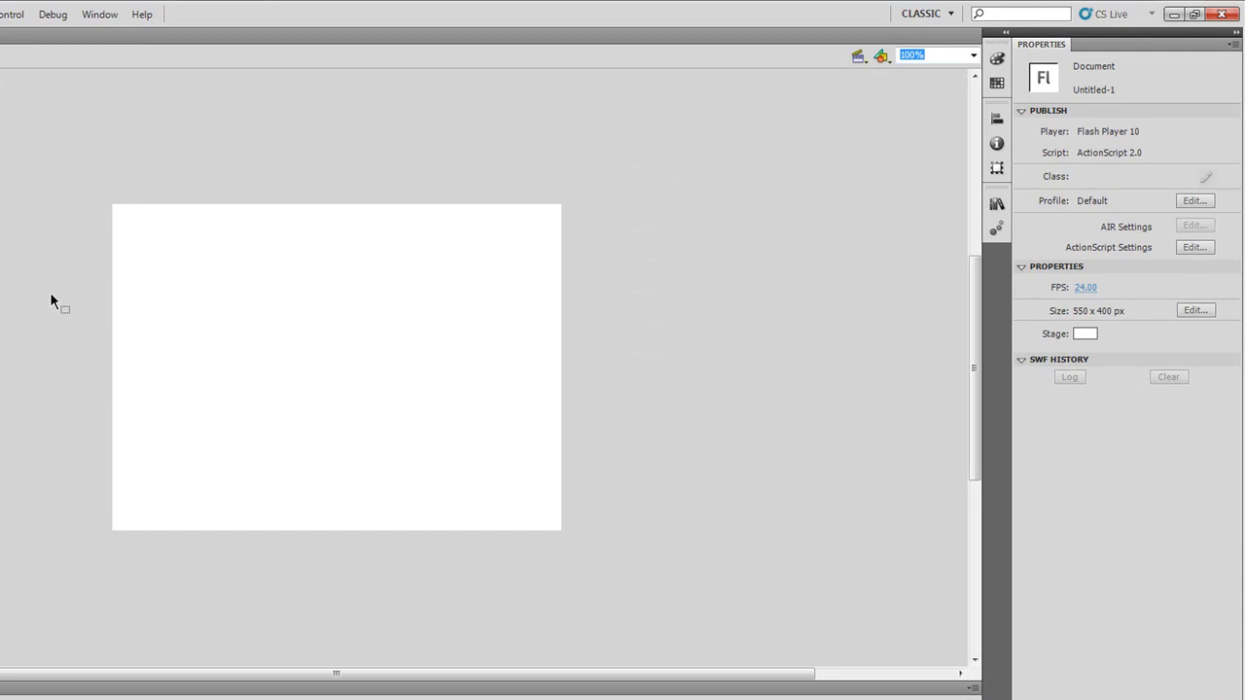
# Step: Set the document dimensions to 1024 px wide by 768 px high
pyautogui.click(1196, 312)
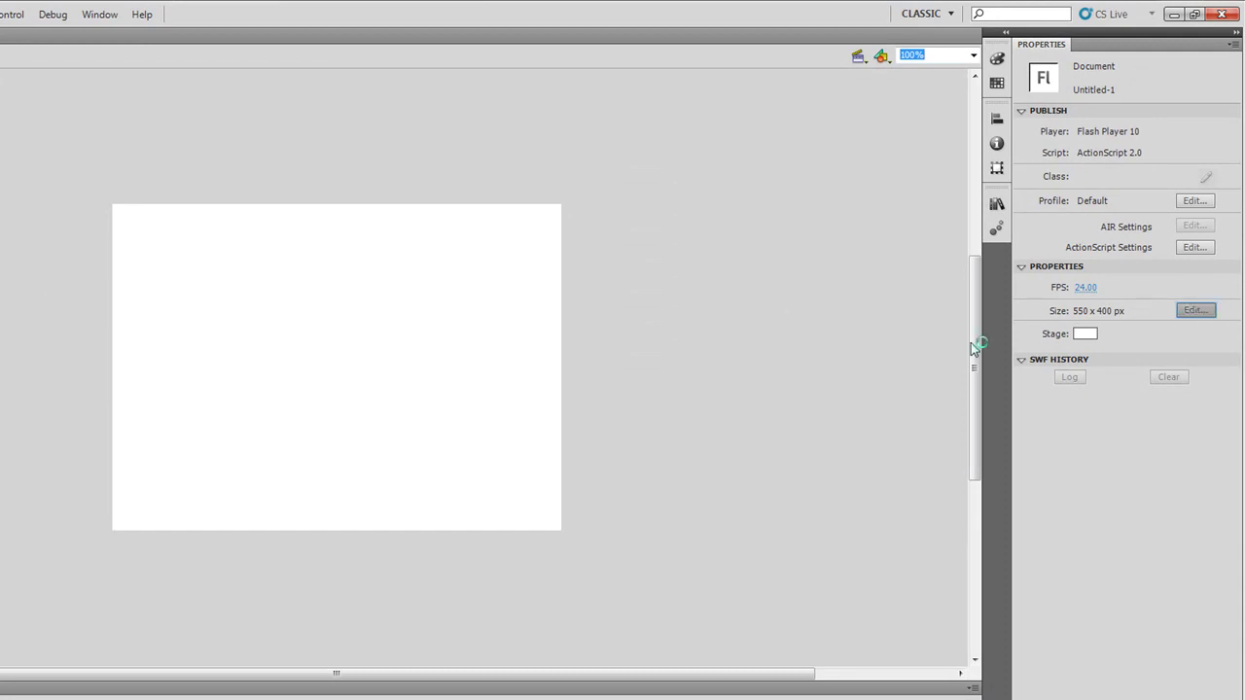
pyautogui.click(680, 378)
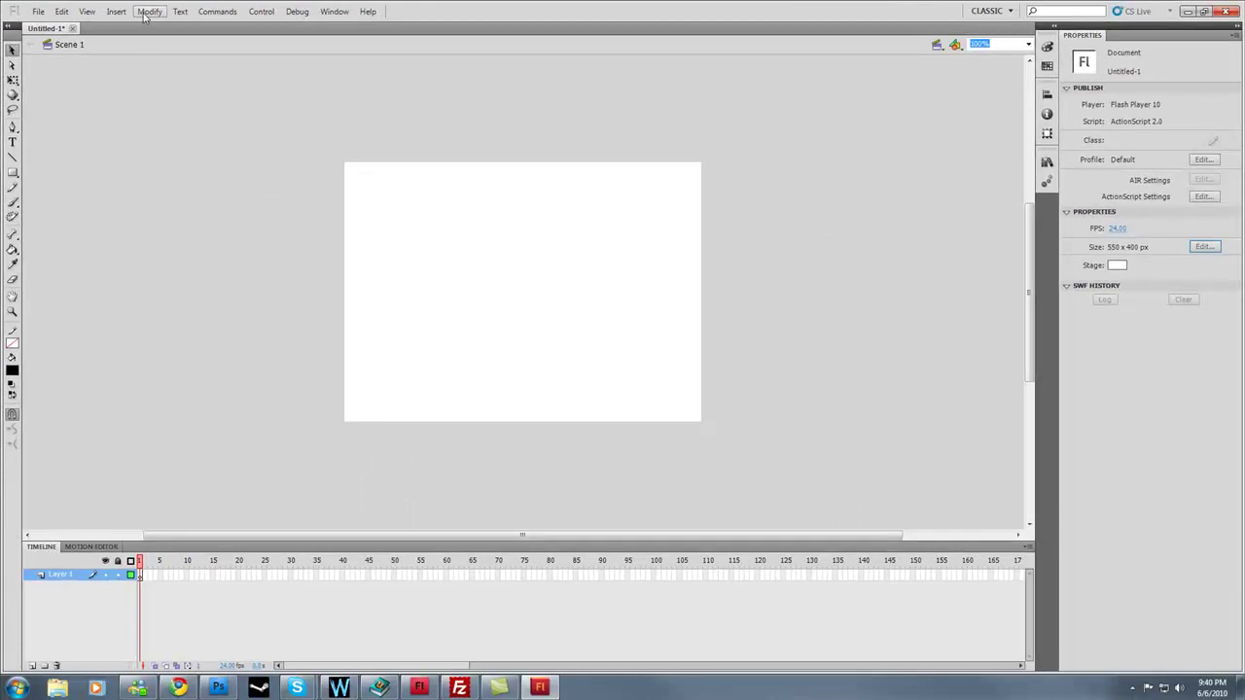
pyautogui.click(148, 12)
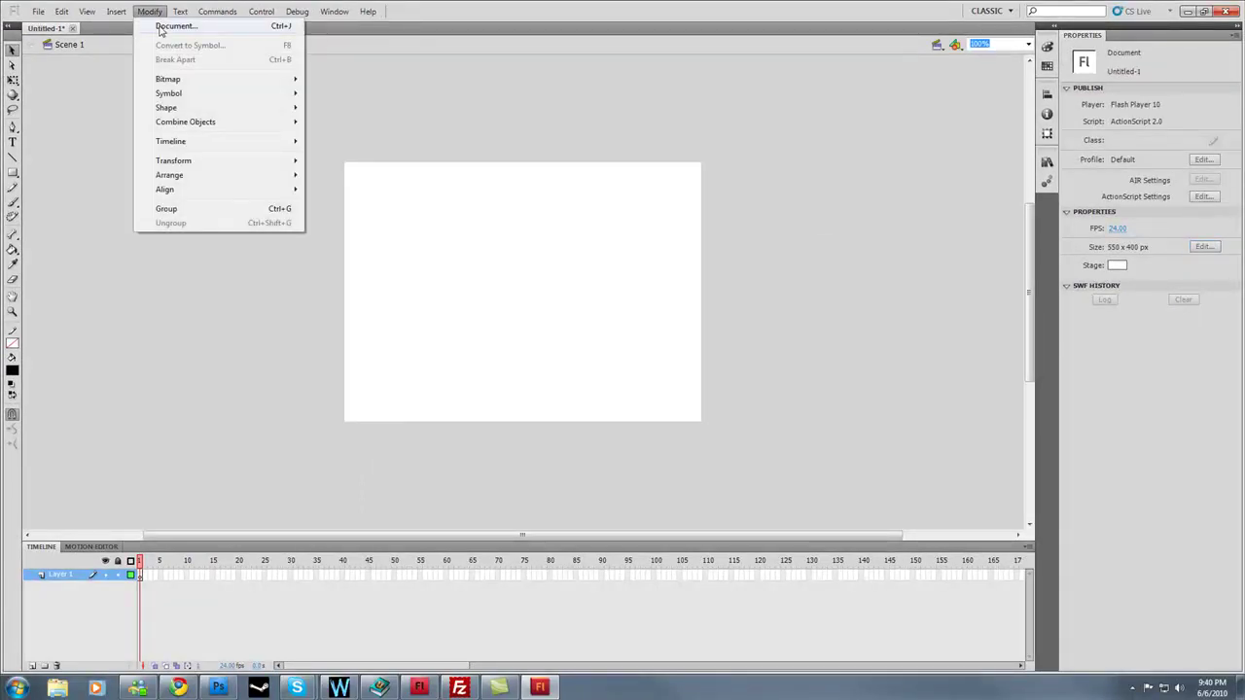
pyautogui.click(161, 24)
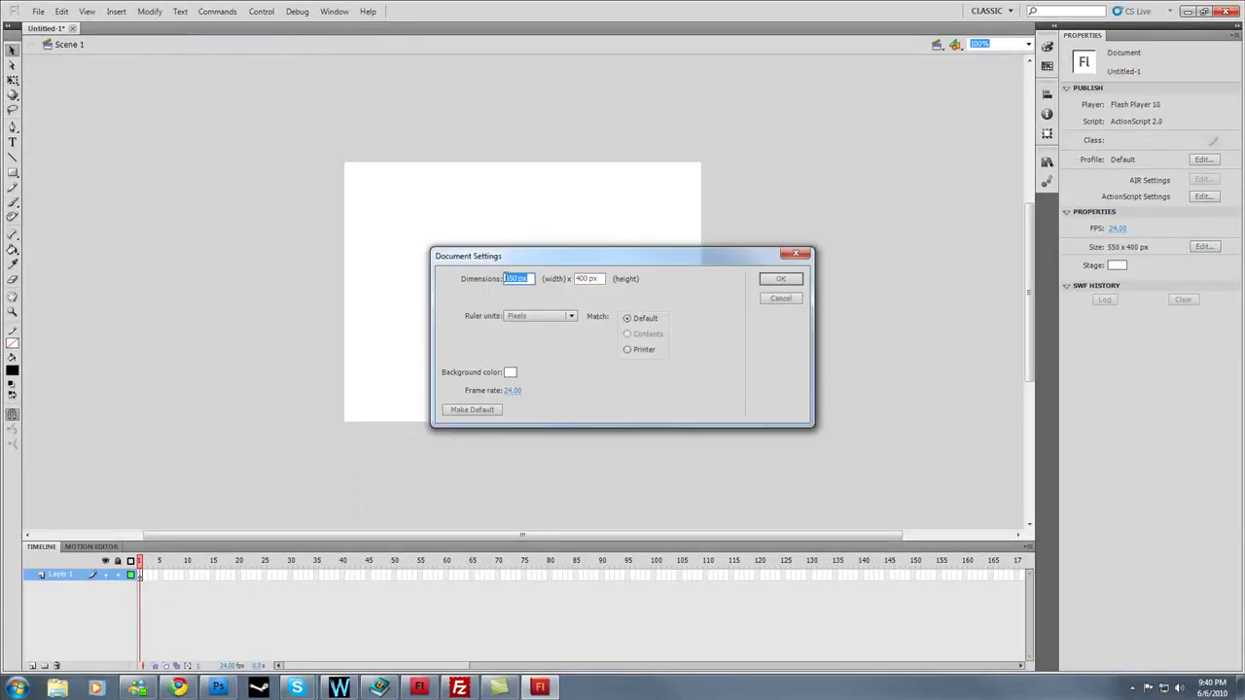
pyautogui.write('1024')
pyautogui.press('Tab')
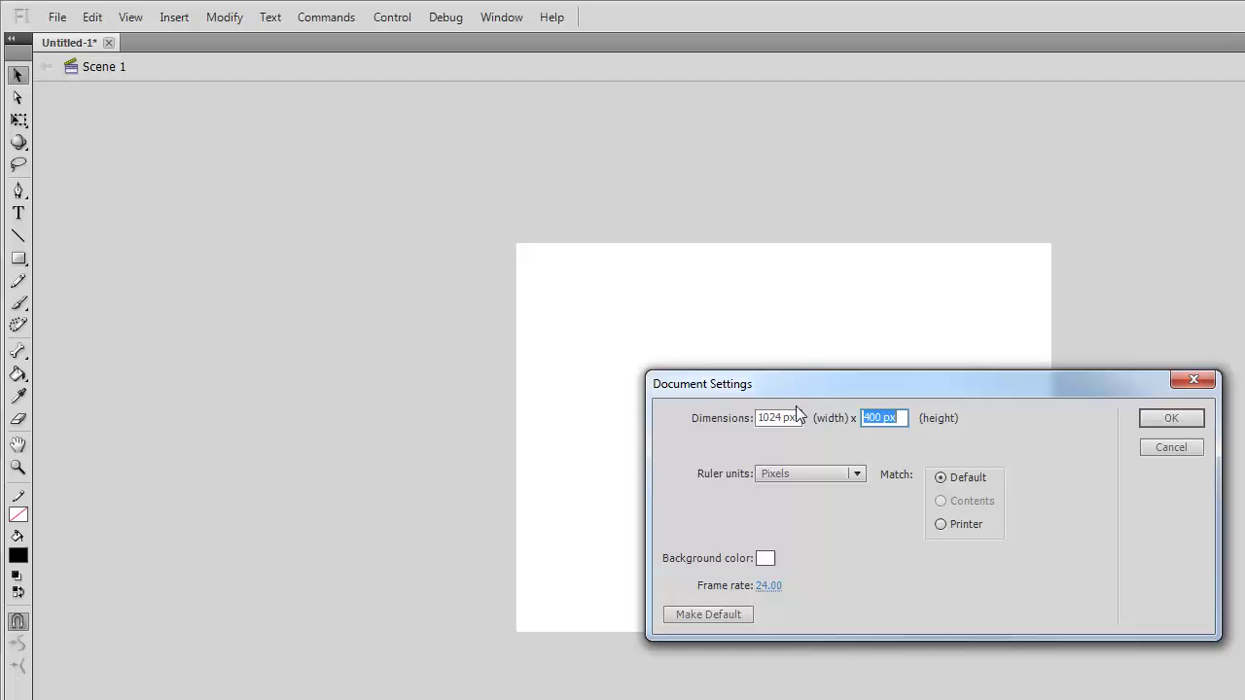
pyautogui.write('768')
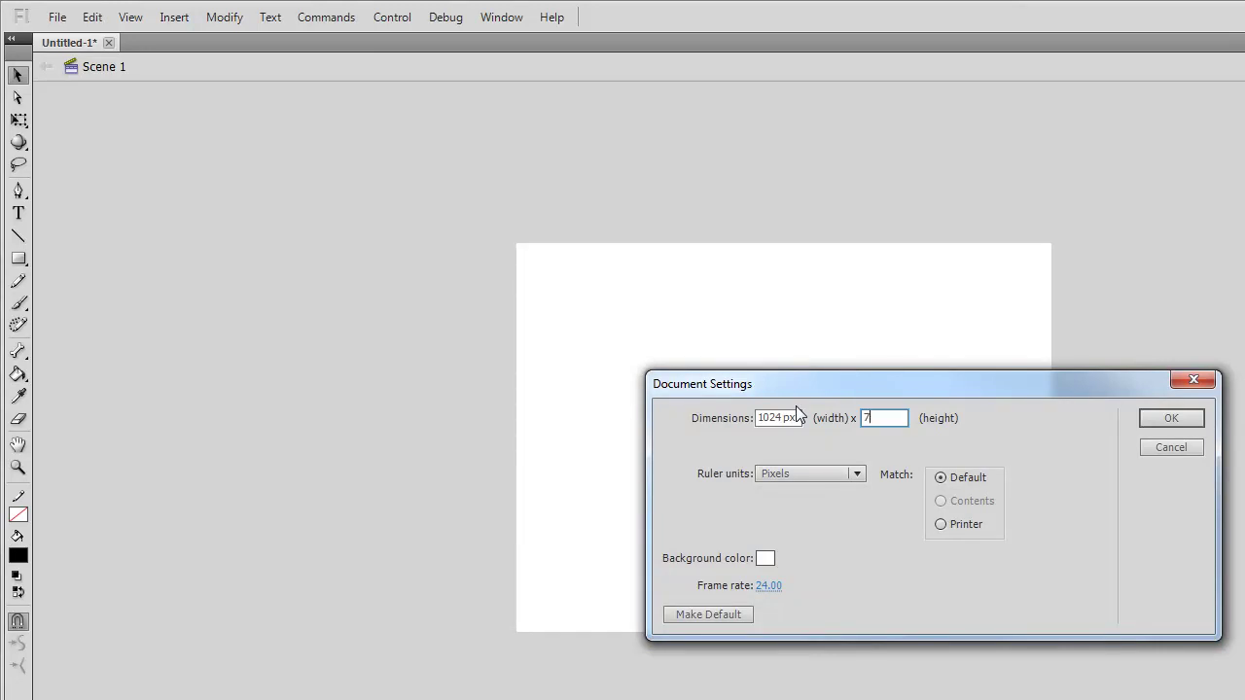
pyautogui.press('Tab')
pyautogui.click(1162, 418)
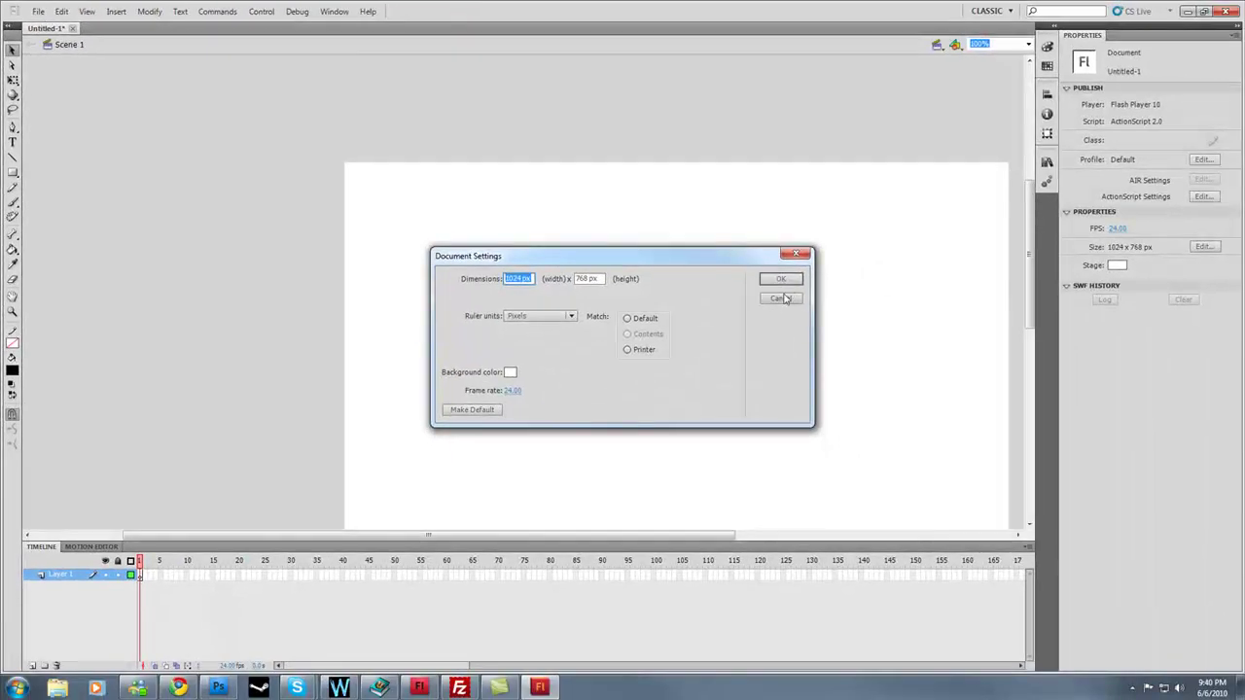
pyautogui.click(784, 280)
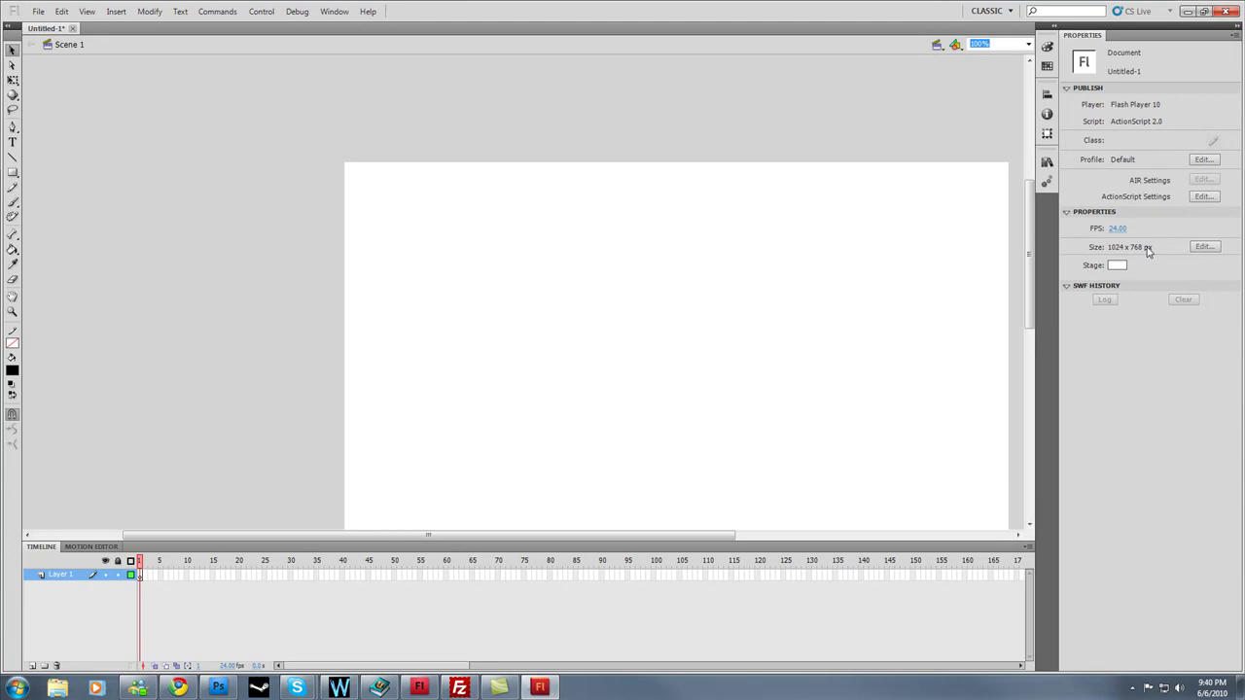
# Step: Review the document settings and fit the whole stage in view
pyautogui.click(1203, 247)
pyautogui.click(788, 280)
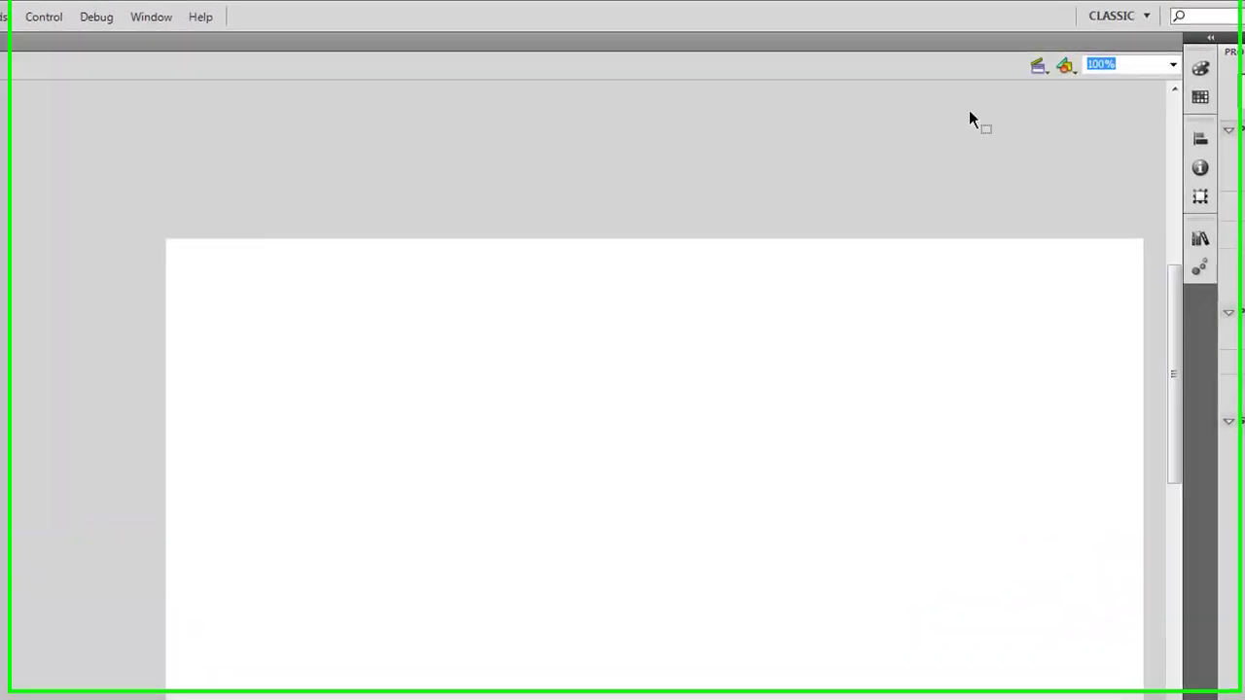
pyautogui.click(1181, 65)
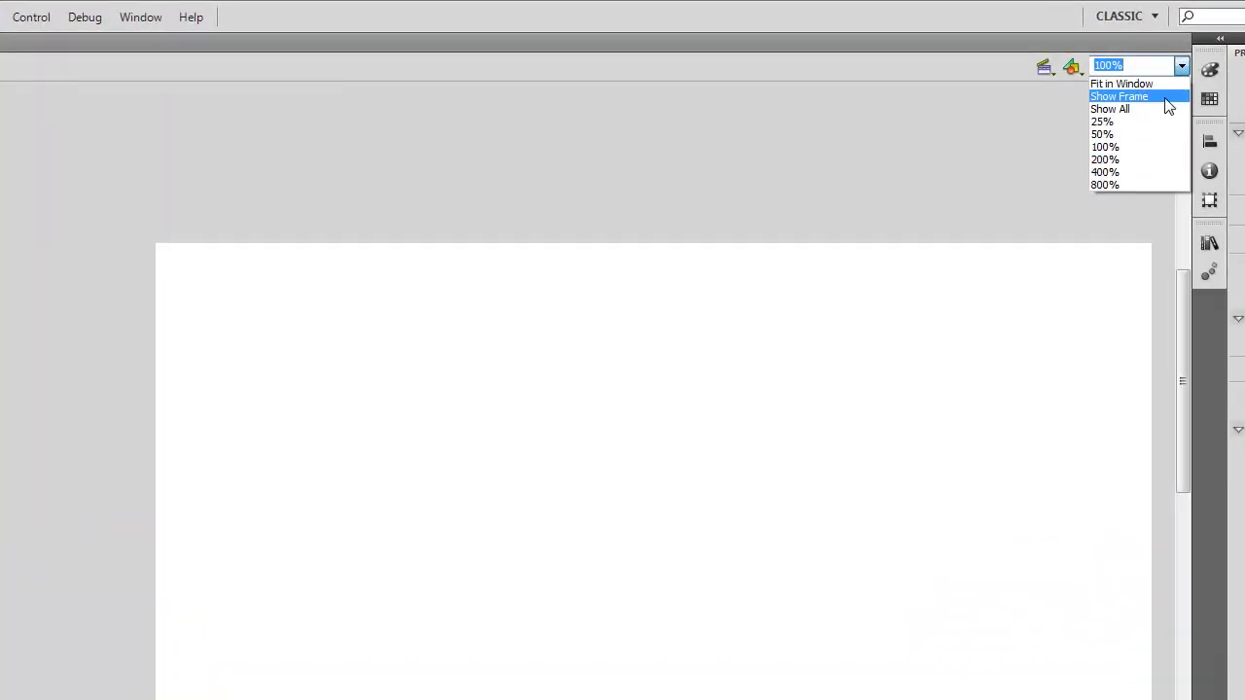
pyautogui.click(1164, 109)
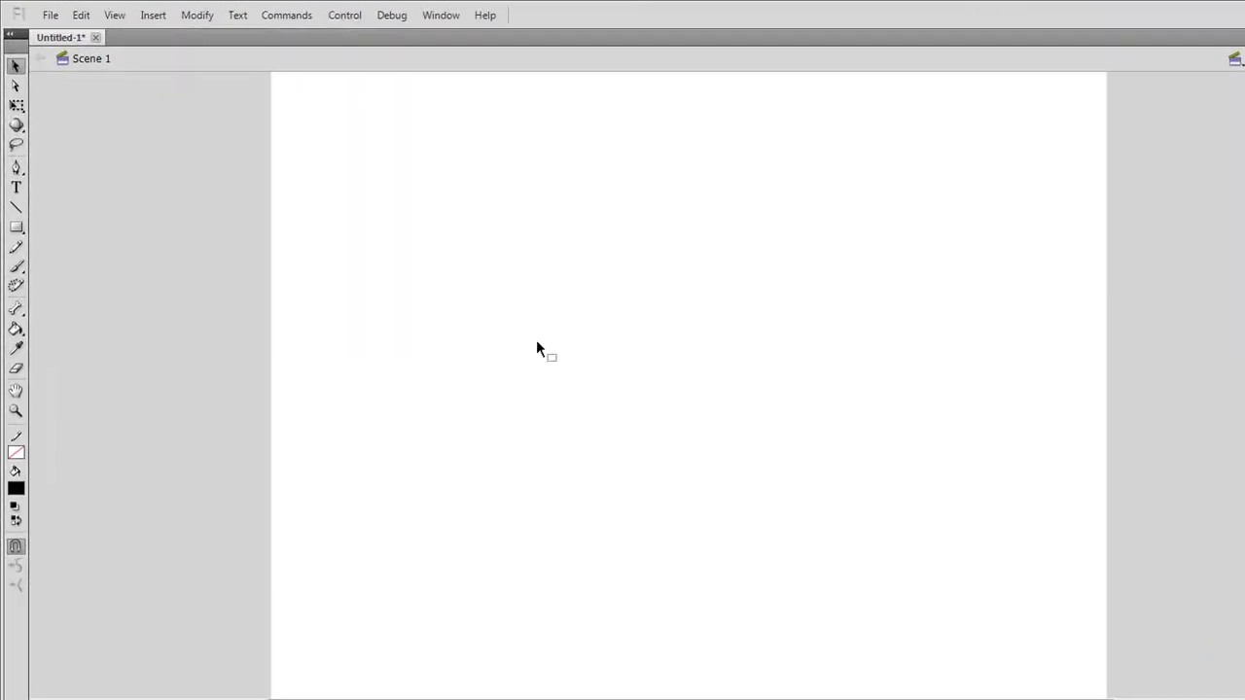
# Step: Start saving the document under a new name as MainMenu.fla and browse to the UDK-2010-05-UIDemo project's Development\Flash folder
pyautogui.click(54, 19)
pyautogui.click(111, 150)
pyautogui.click(732, 352)
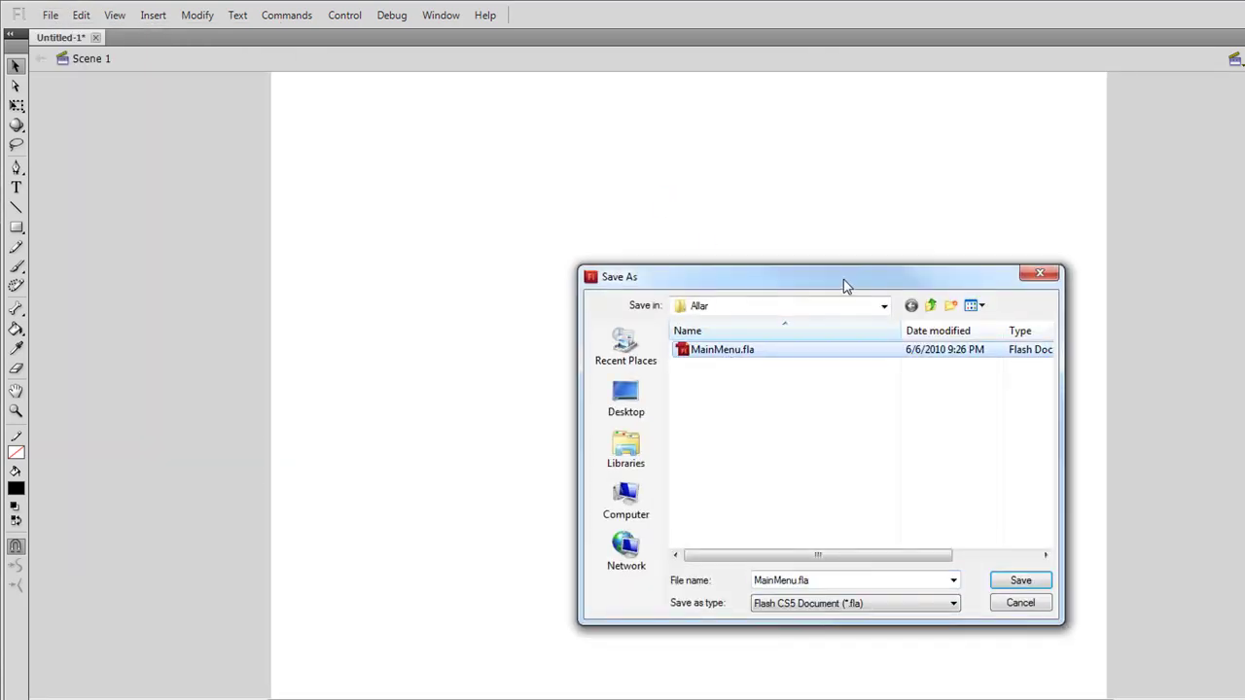
pyautogui.click(930, 307)
pyautogui.click(931, 307)
pyautogui.click(930, 307)
pyautogui.doubleClick(708, 399)
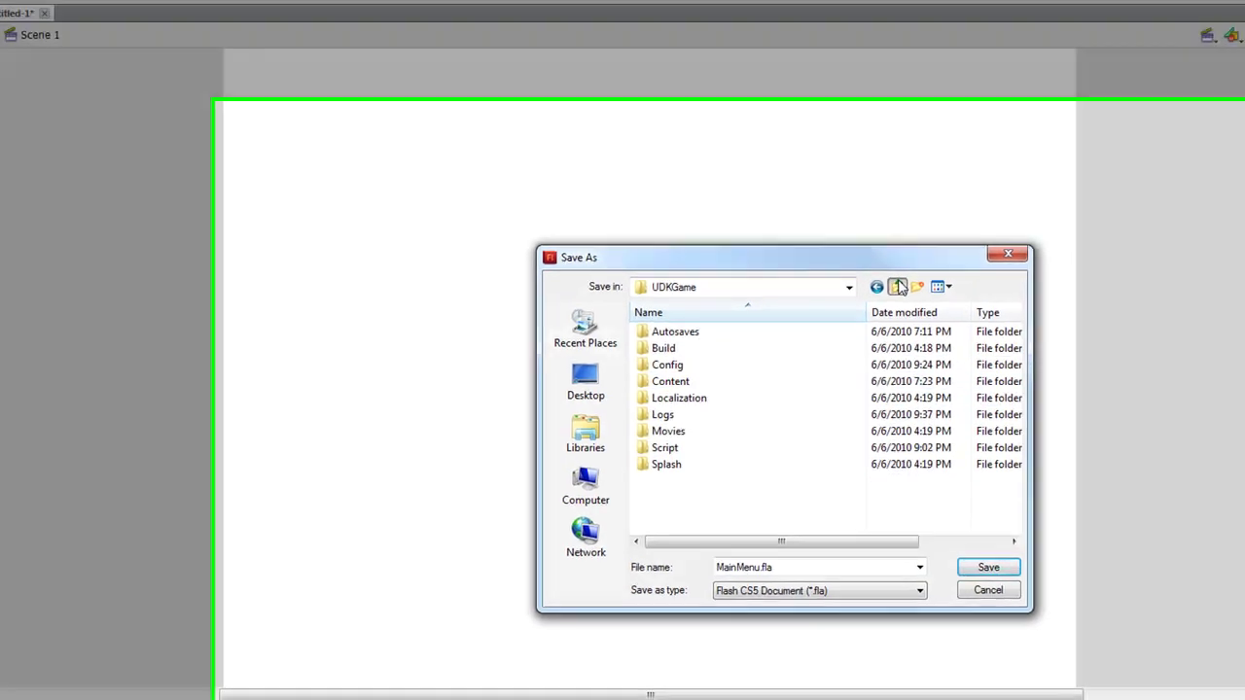
pyautogui.click(911, 306)
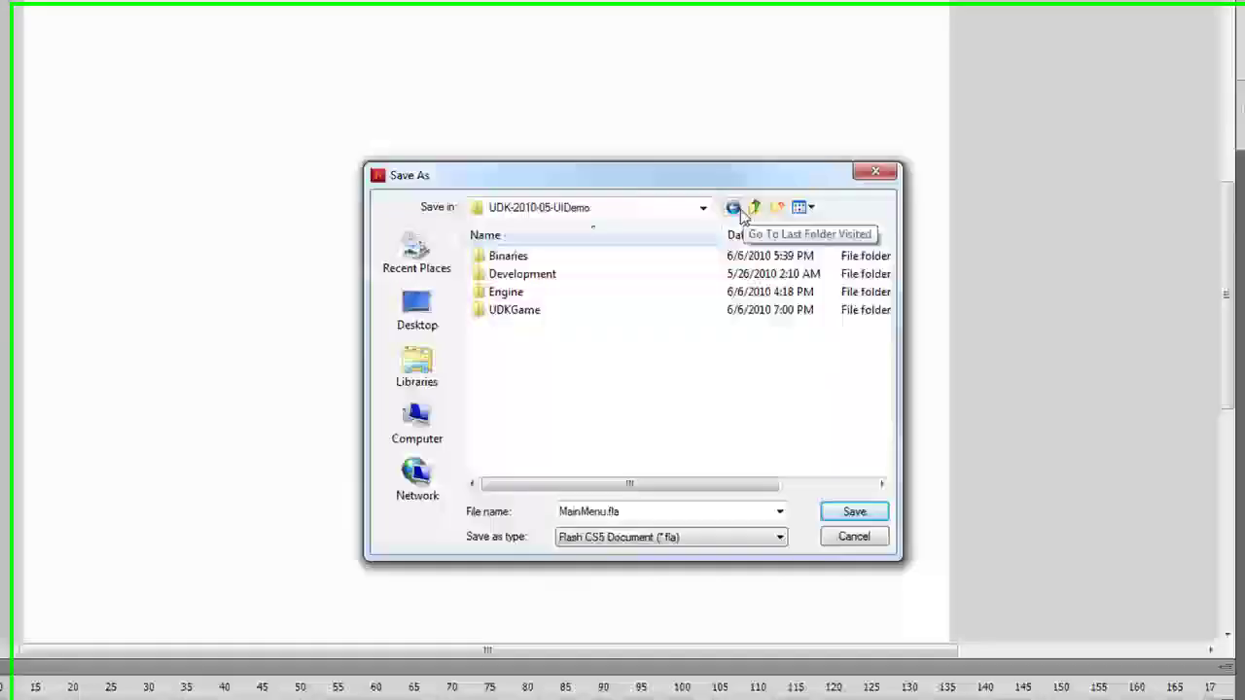
pyautogui.doubleClick(516, 273)
pyautogui.doubleClick(517, 252)
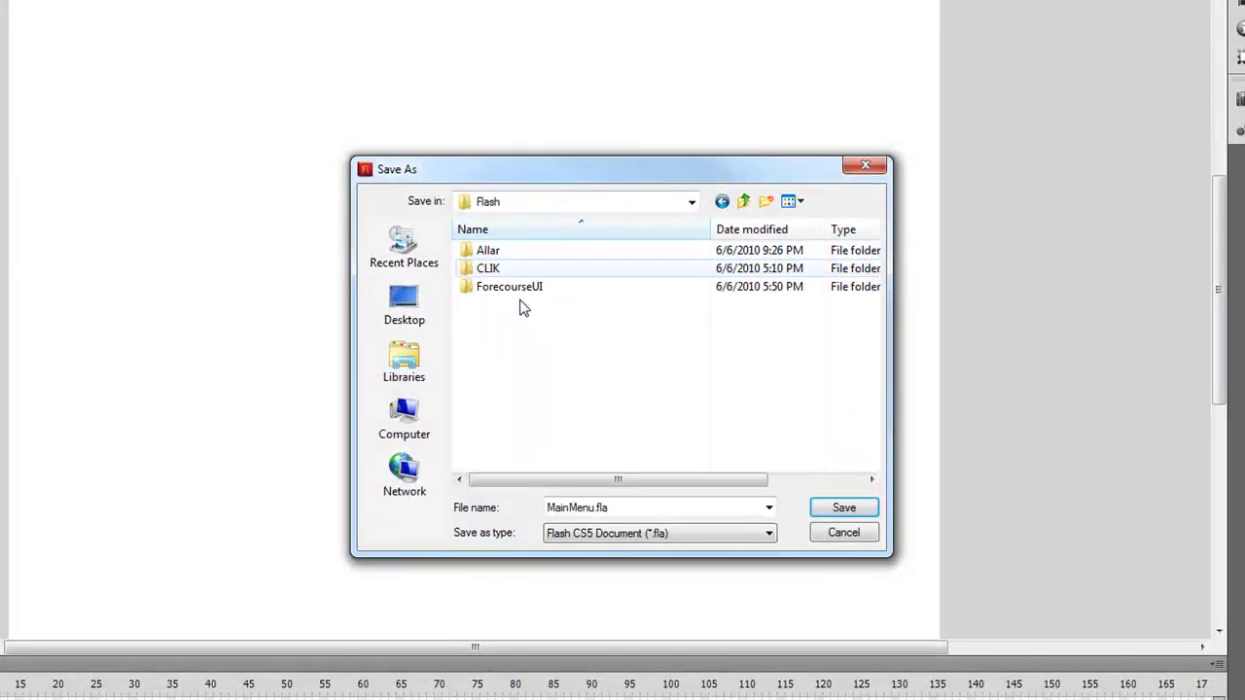
# Step: Save the document as MainMenu.fla in the Allar folder, replacing the existing file
pyautogui.click(516, 255)
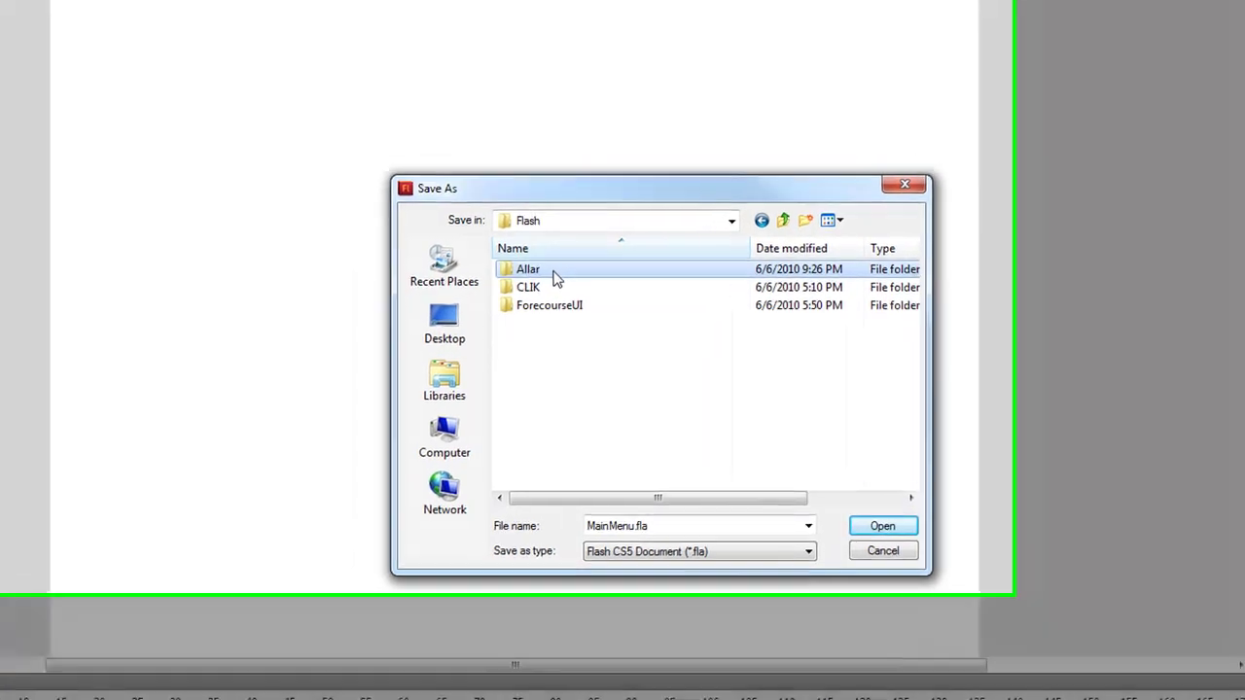
pyautogui.doubleClick(517, 255)
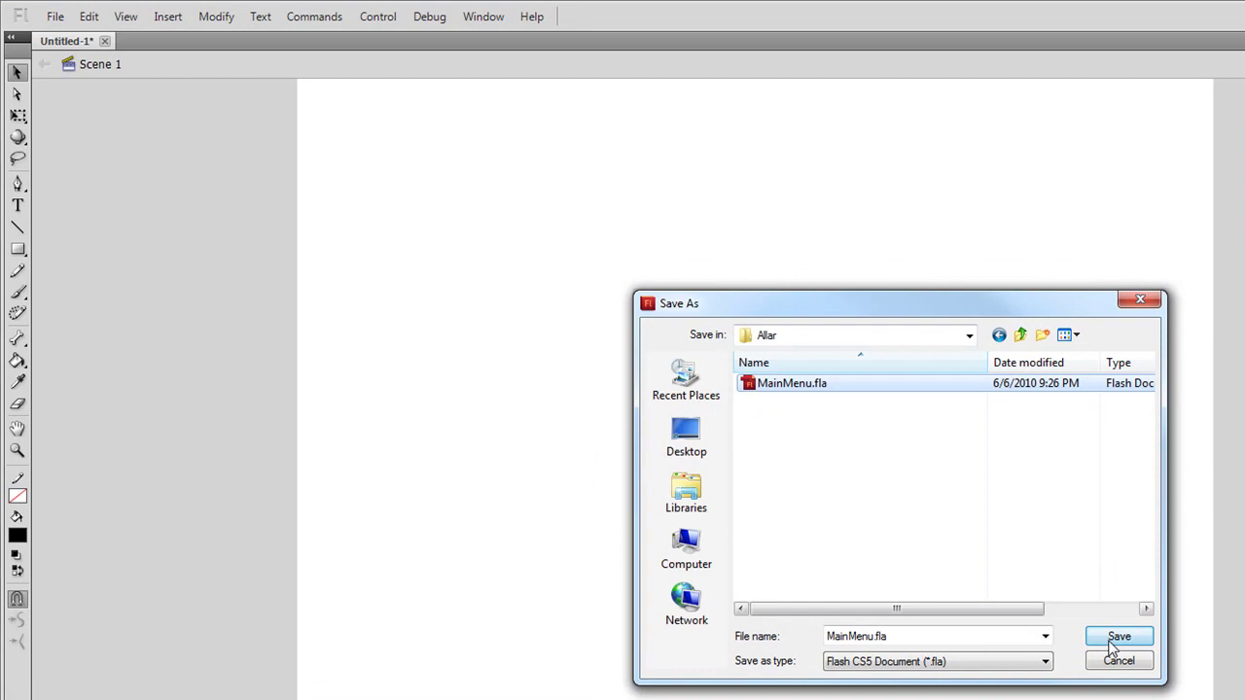
pyautogui.click(1113, 640)
pyautogui.click(877, 530)
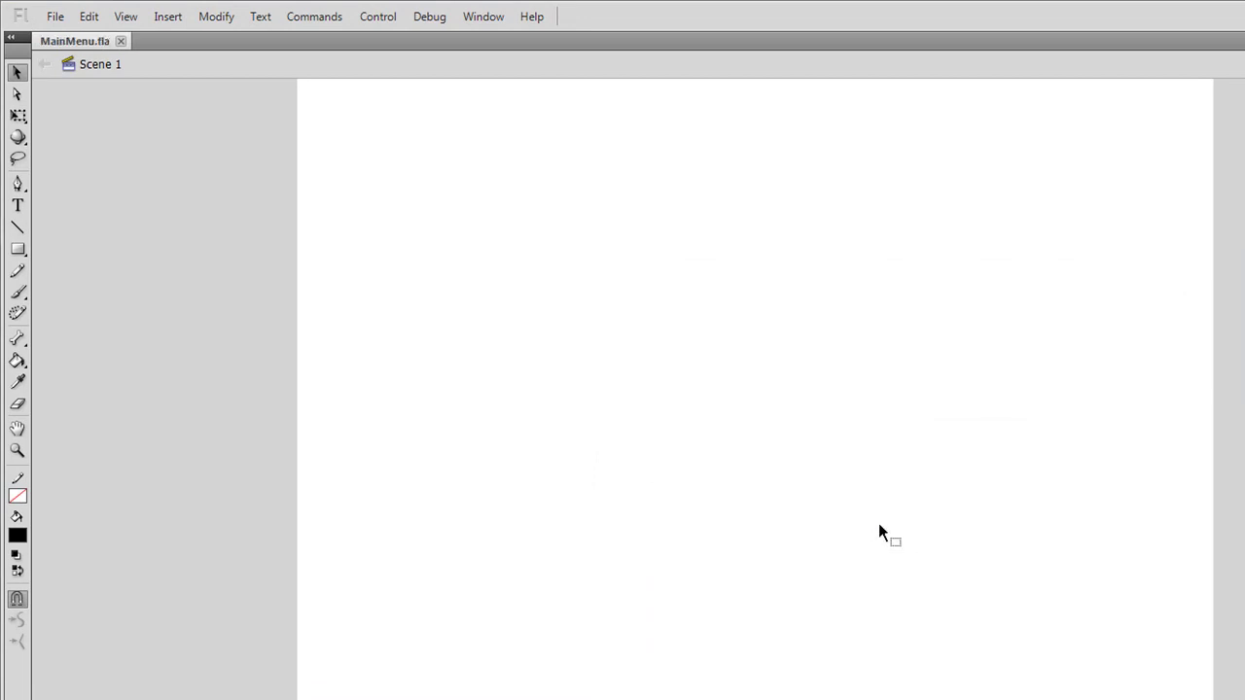
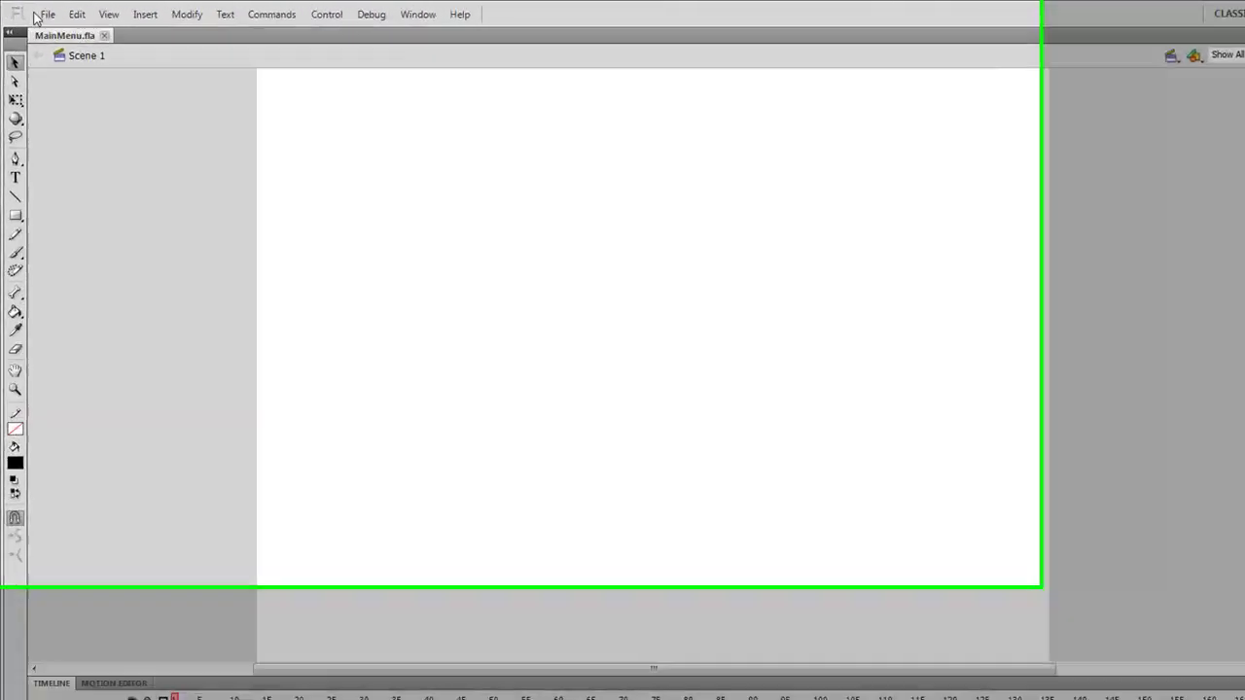
# Step: Open DynamicMenu.fla from Development\Flash\ForecourseUI\ForecourseComponents as an external library and position its panel over the stage
pyautogui.click(38, 10)
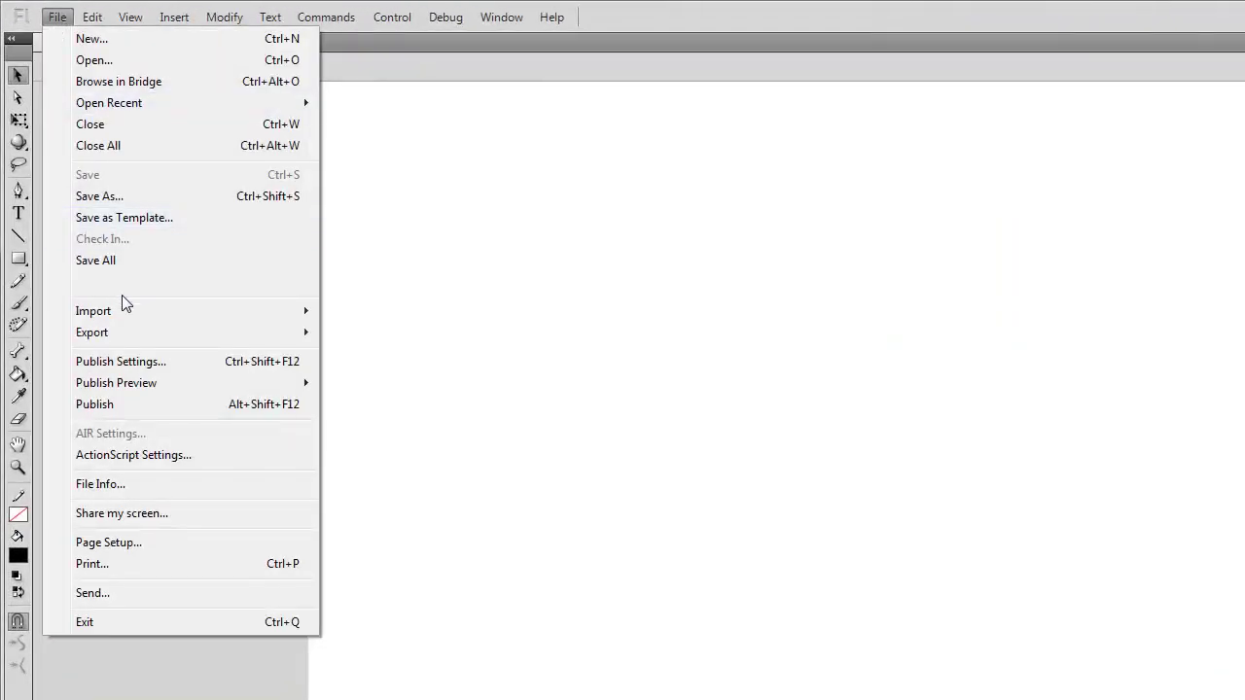
pyautogui.moveTo(259, 317)
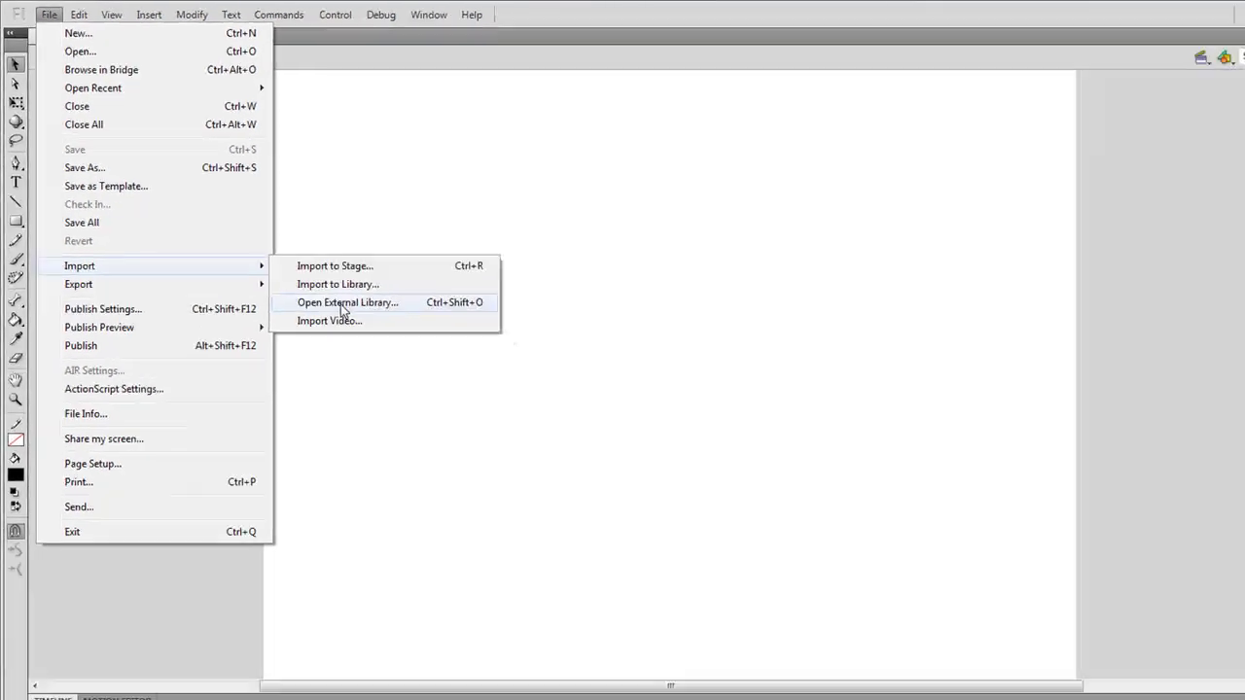
pyautogui.click(340, 307)
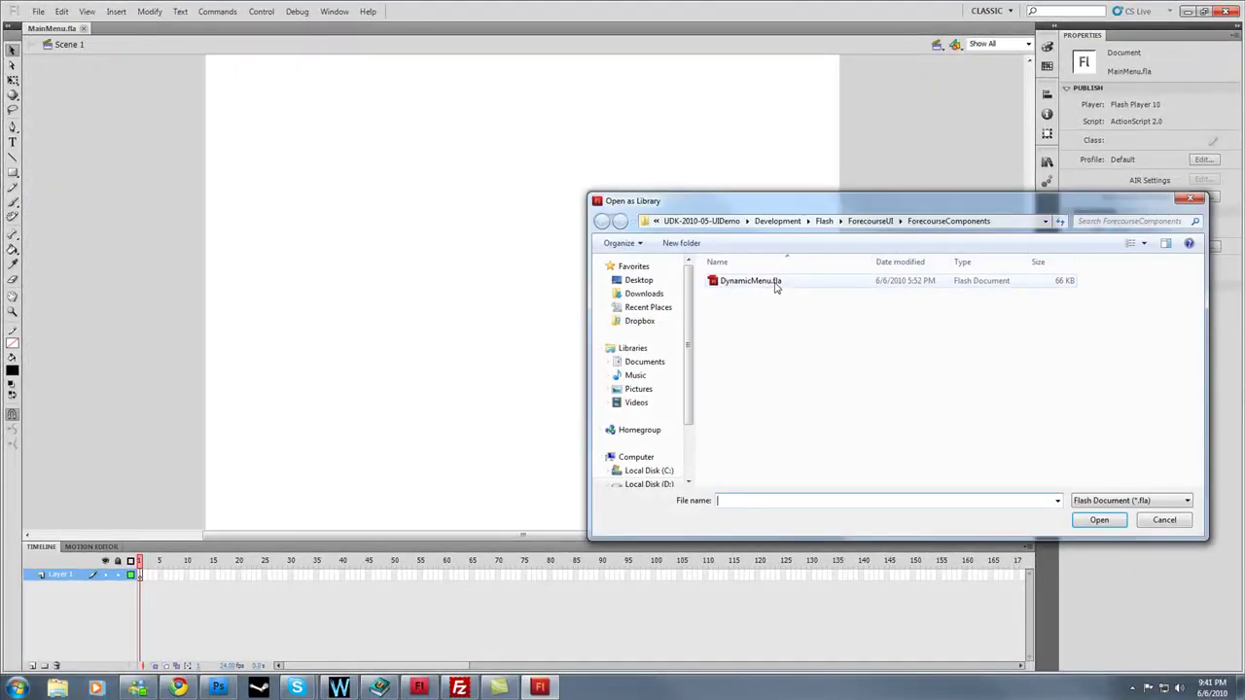
pyautogui.click(776, 221)
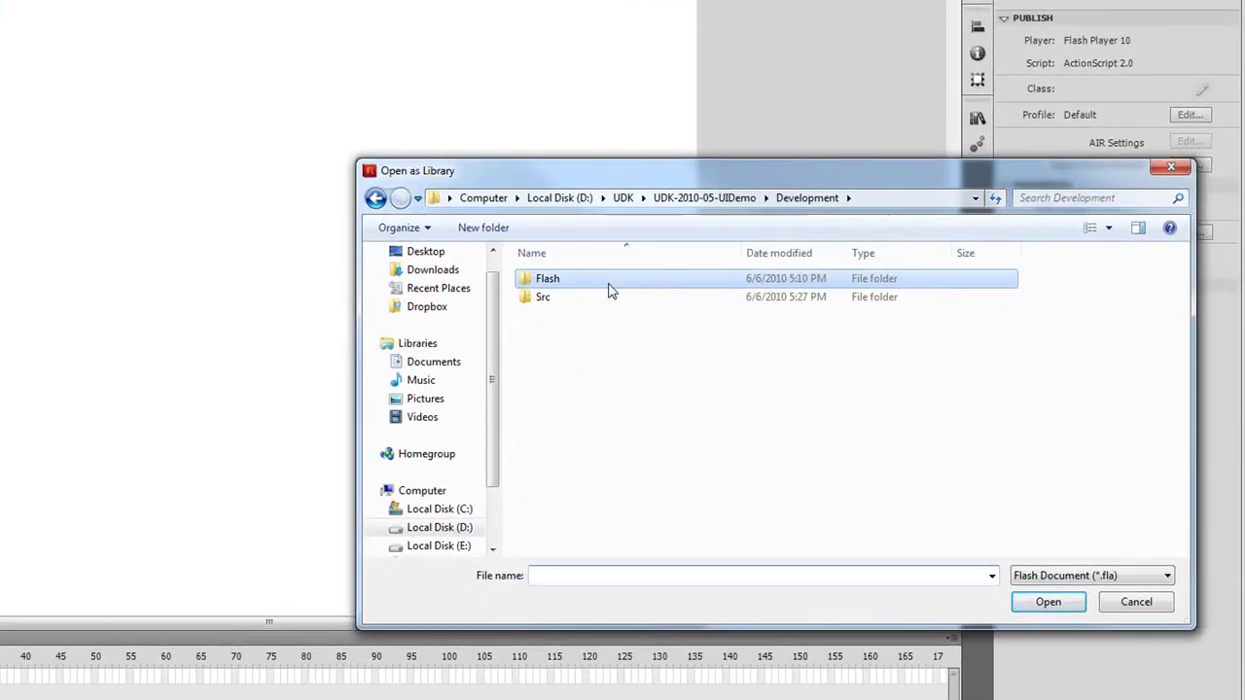
pyautogui.click(704, 197)
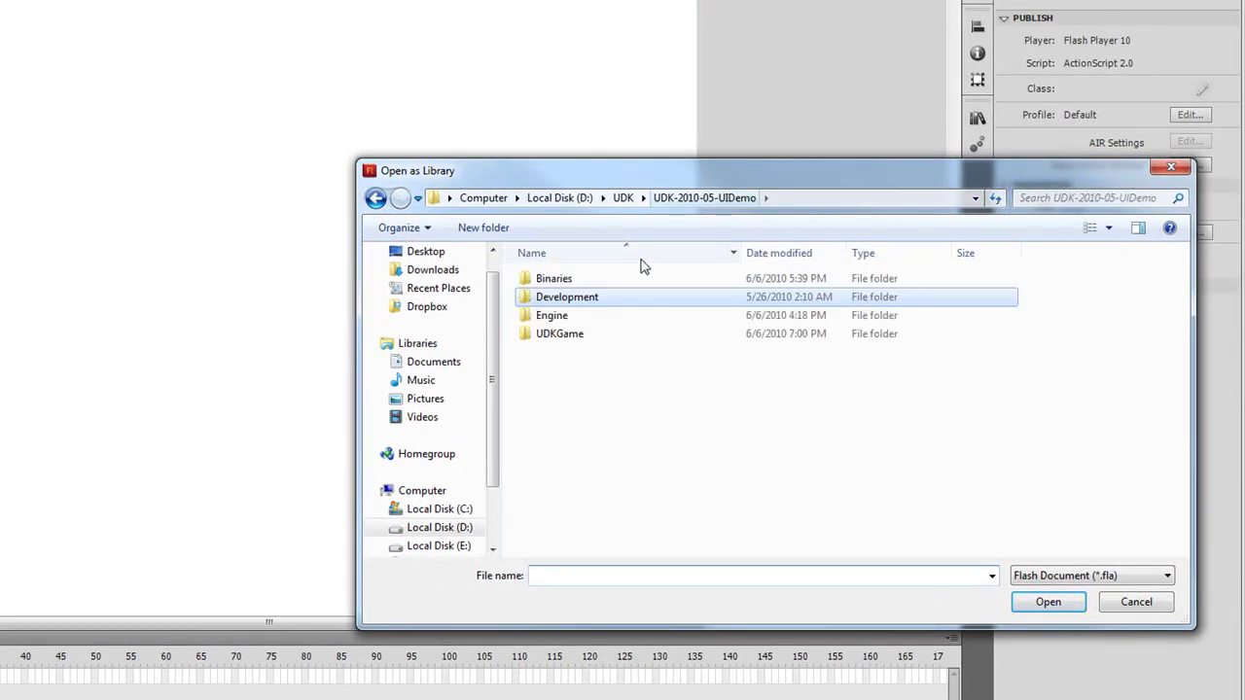
pyautogui.doubleClick(614, 296)
pyautogui.click(592, 282)
pyautogui.doubleClick(591, 285)
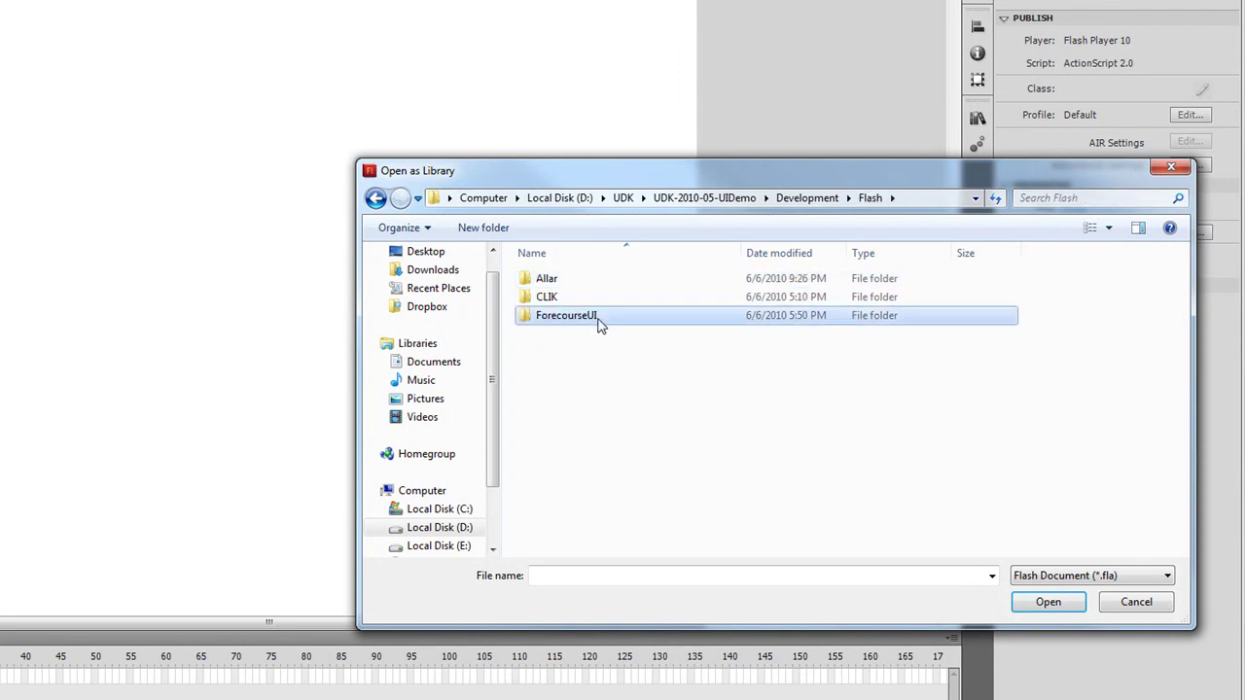
pyautogui.doubleClick(595, 317)
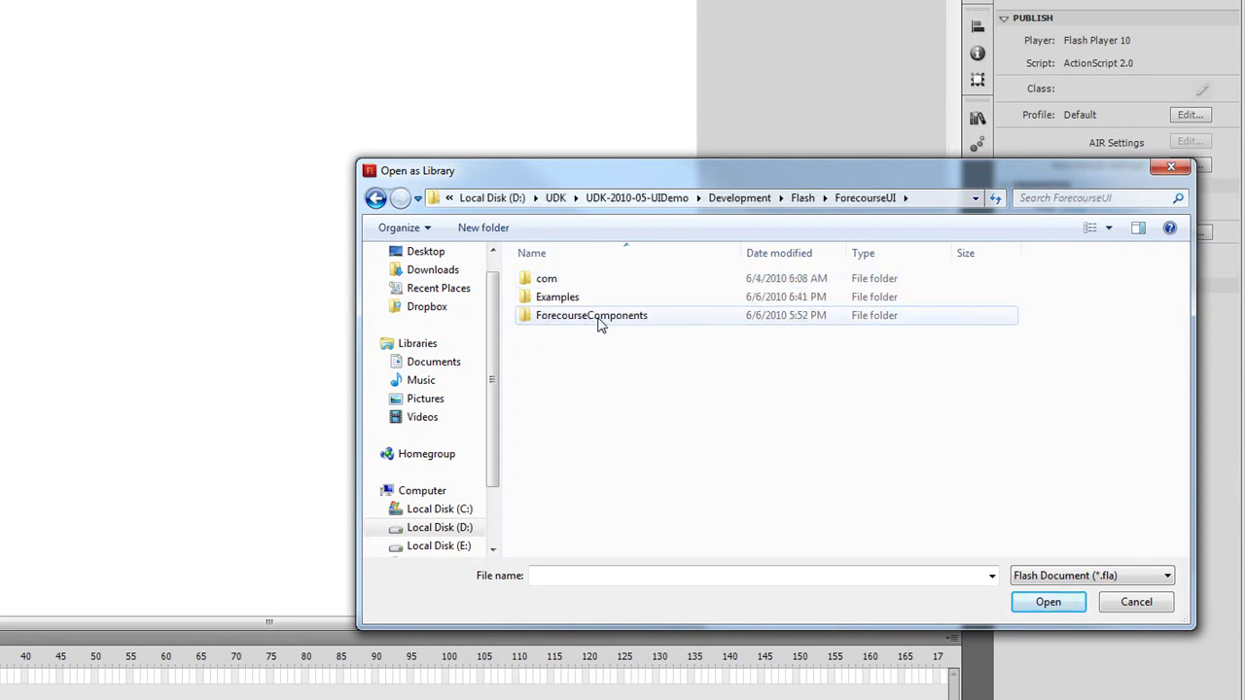
pyautogui.doubleClick(595, 317)
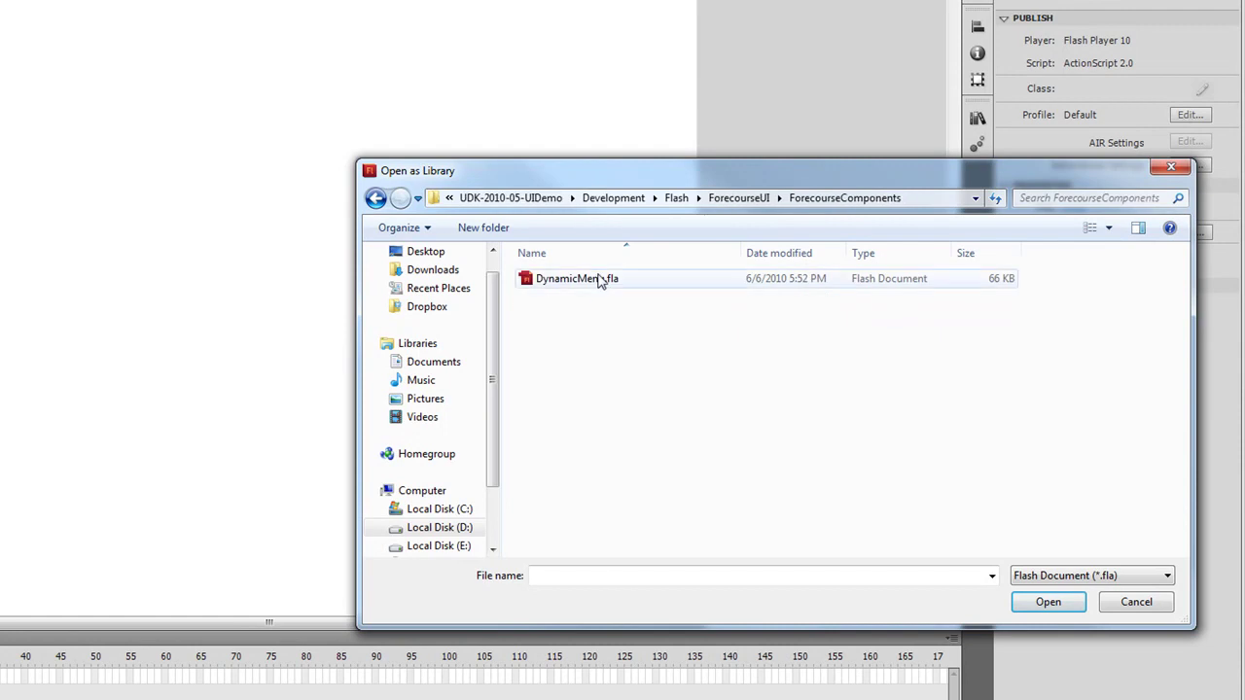
pyautogui.doubleClick(597, 281)
pyautogui.moveTo(460, 293); pyautogui.dragTo(639, 111)
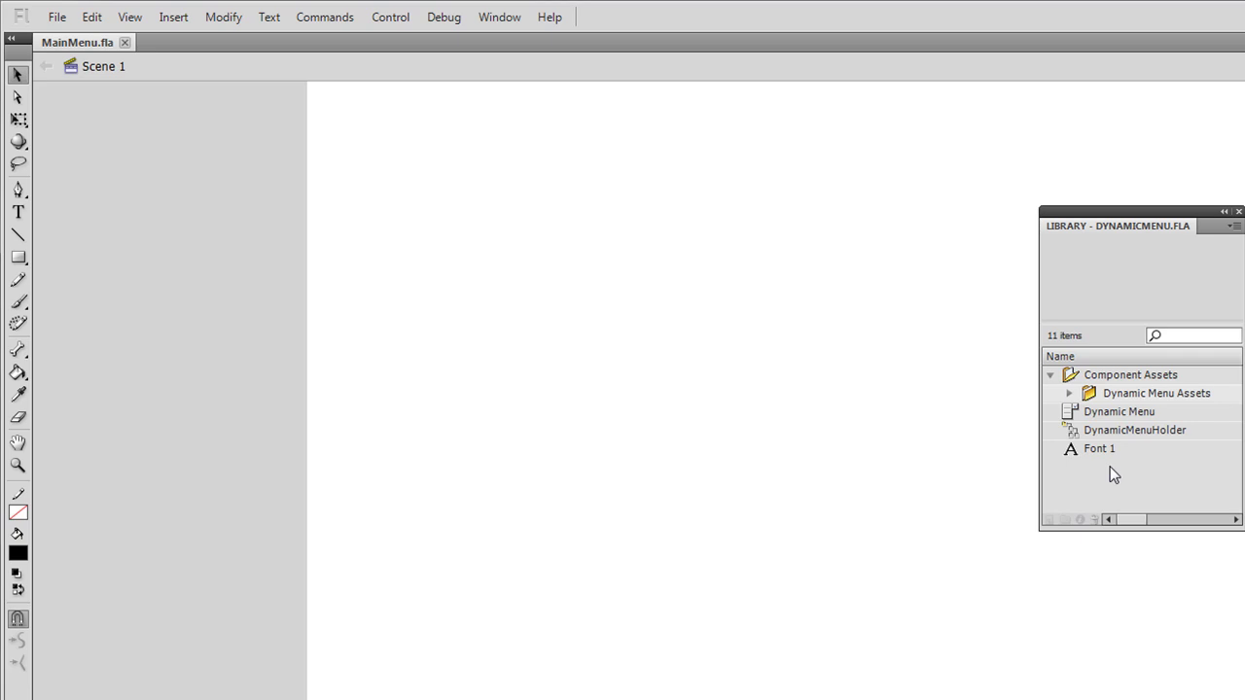
# Step: Examine the Component Assets folder, the Dynamic Menu component and the DynamicMenuHolder clip in the external library
pyautogui.click(1139, 380)
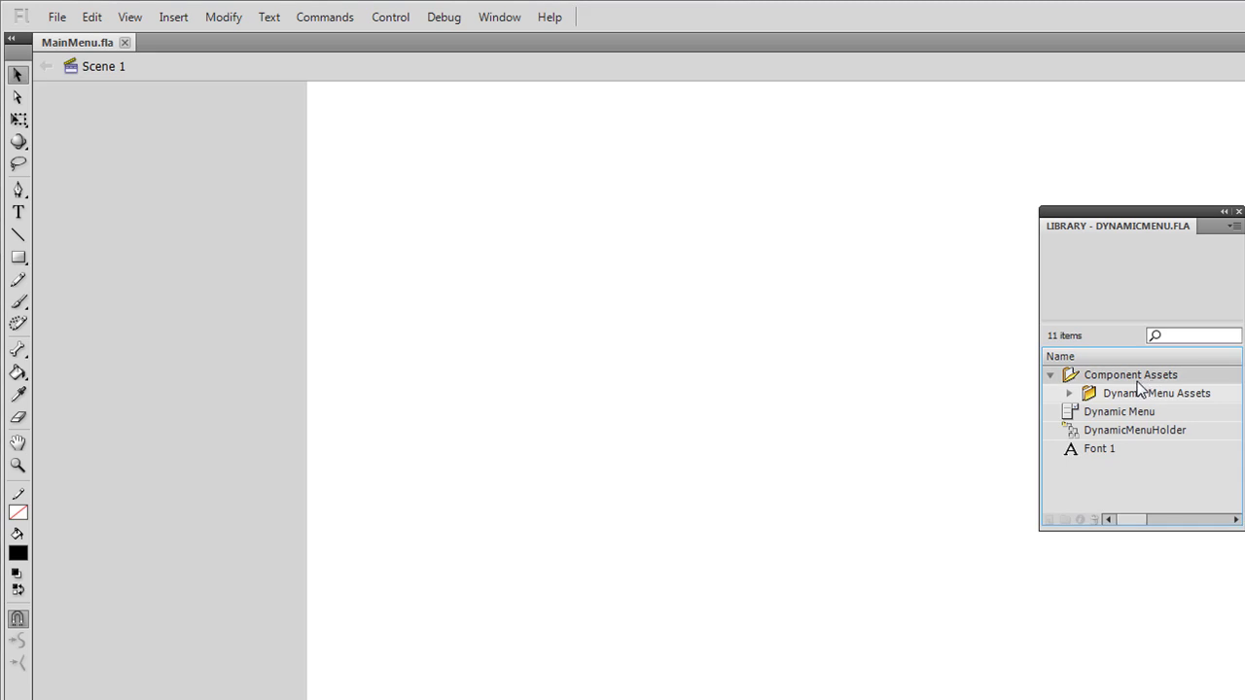
pyautogui.click(1163, 396)
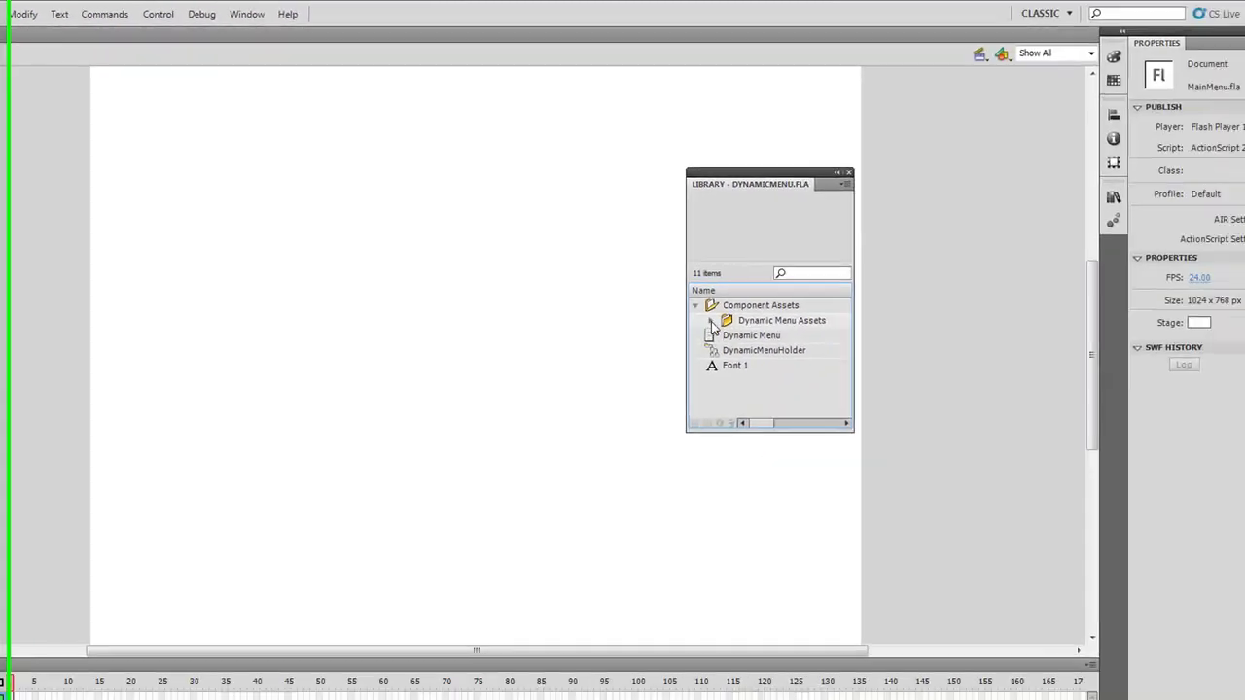
pyautogui.click(711, 321)
pyautogui.click(711, 321)
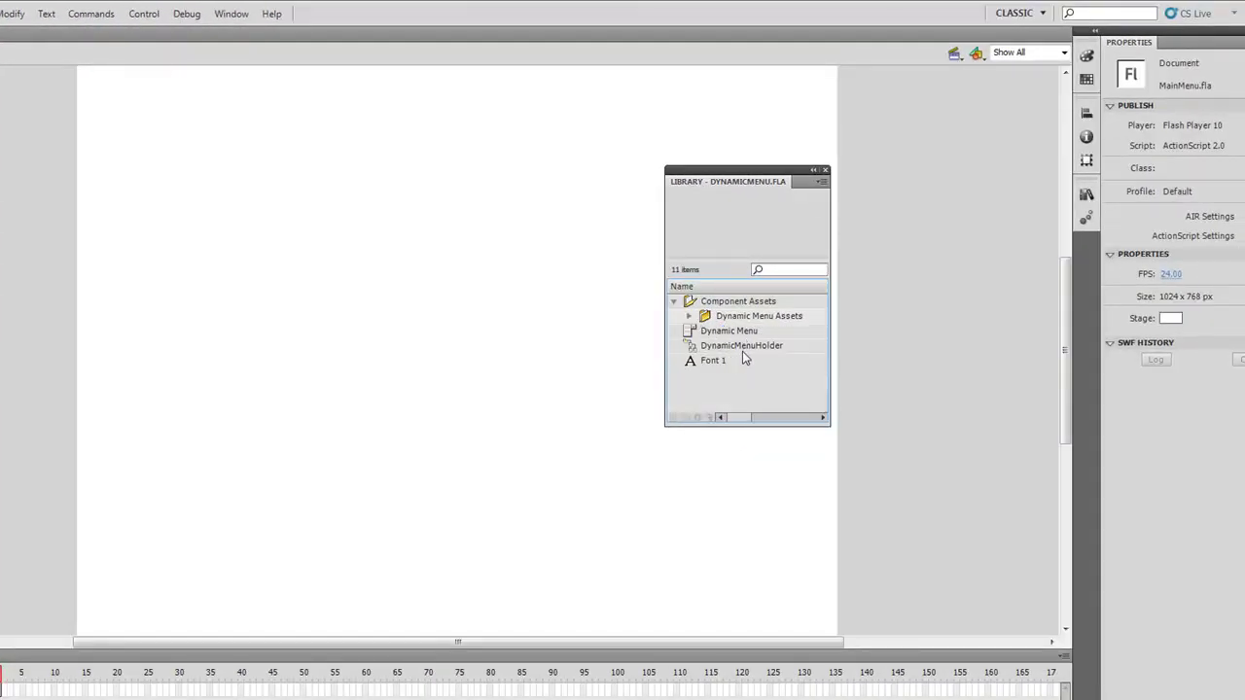
pyautogui.click(738, 333)
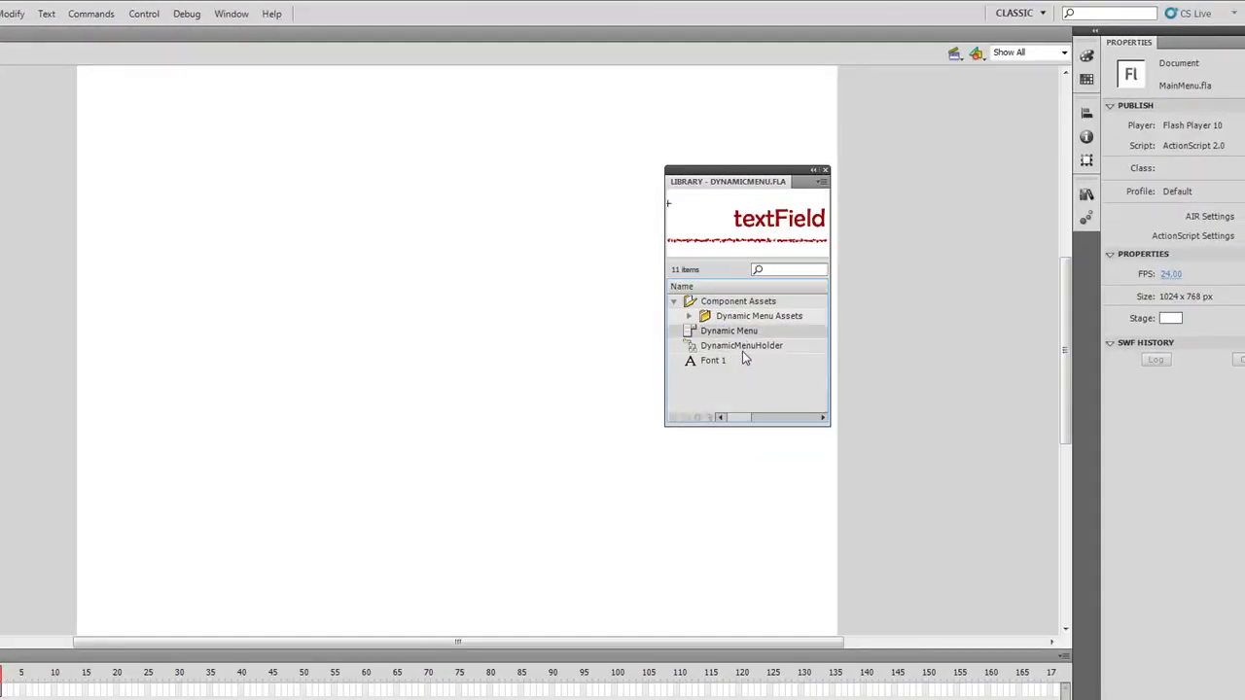
pyautogui.click(742, 347)
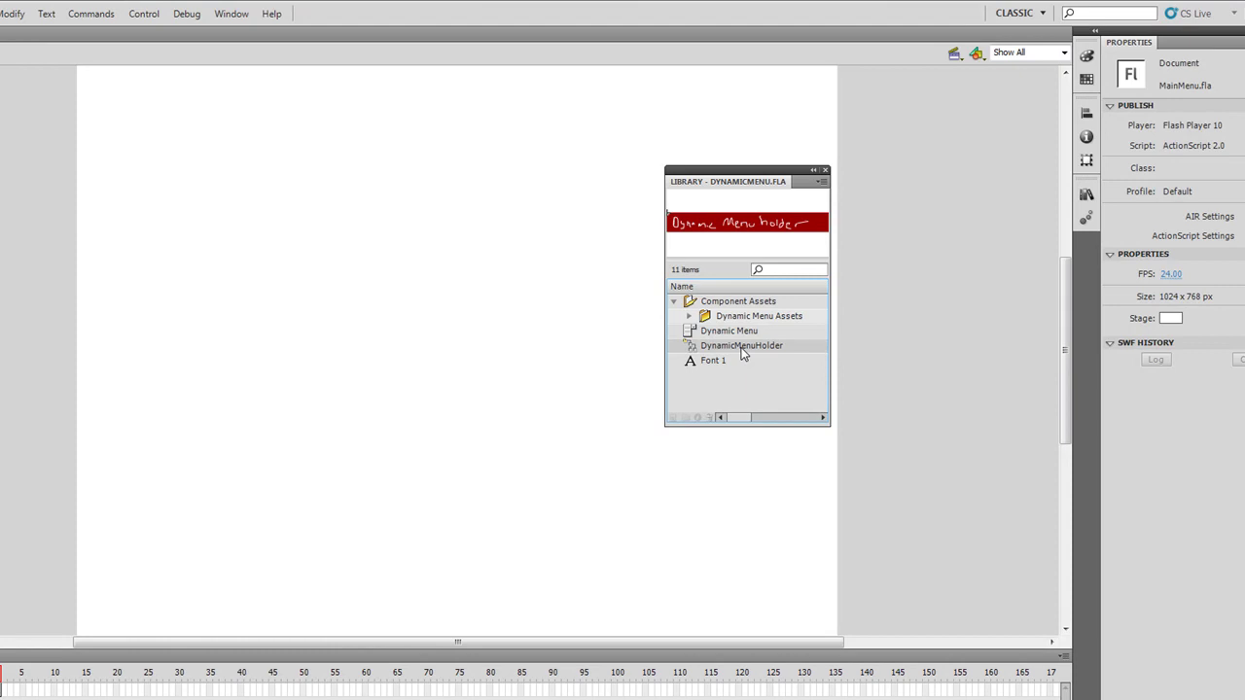
pyautogui.moveTo(742, 354); pyautogui.dragTo(543, 265)
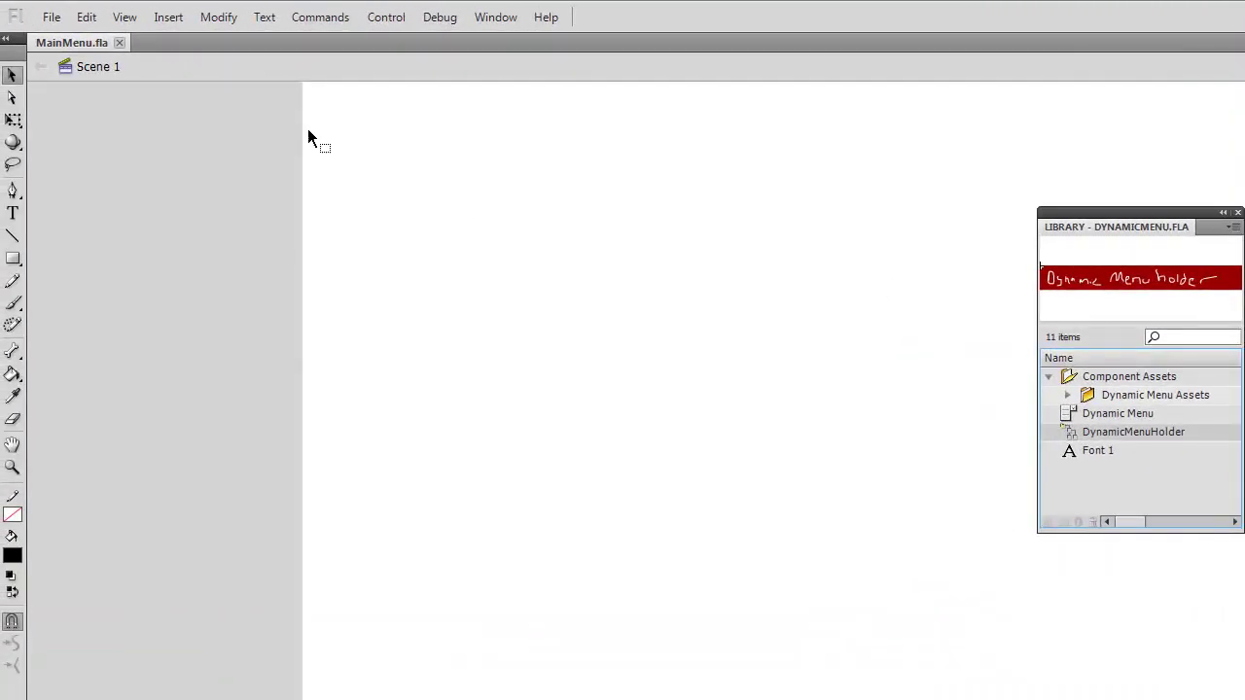
# Step: Show the document's own Library, dock it beside Properties, and collapse the Motion Presets panel
pyautogui.click(504, 20)
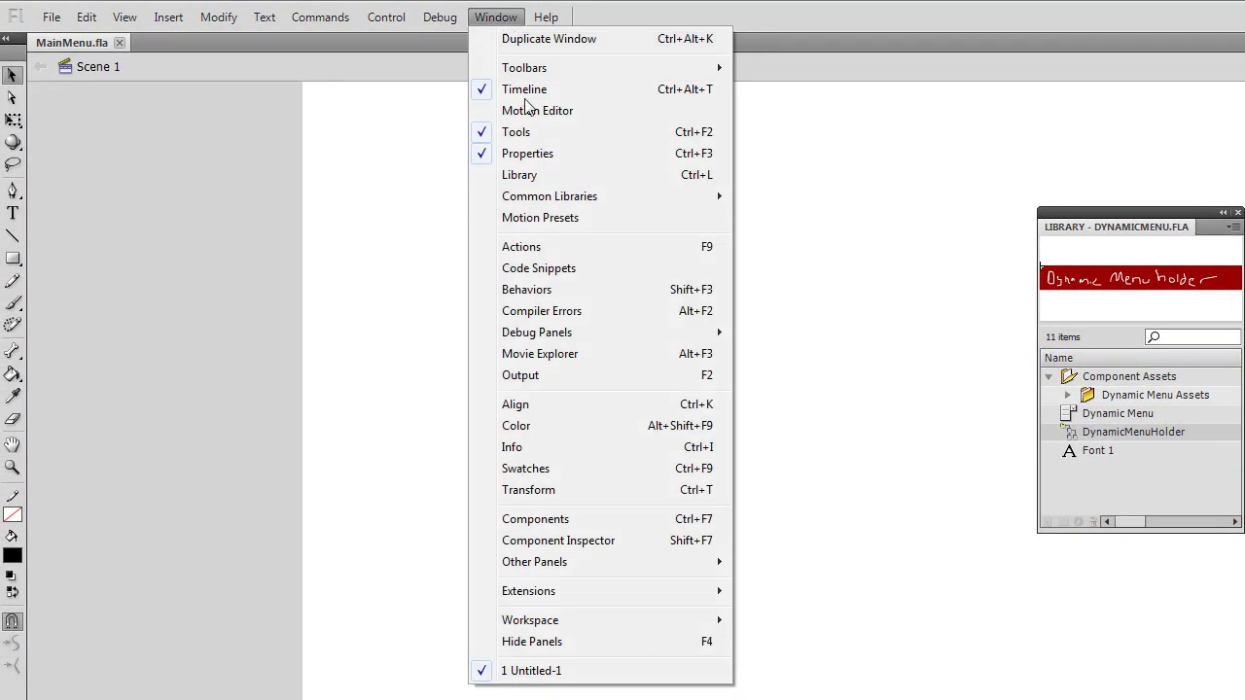
pyautogui.click(572, 179)
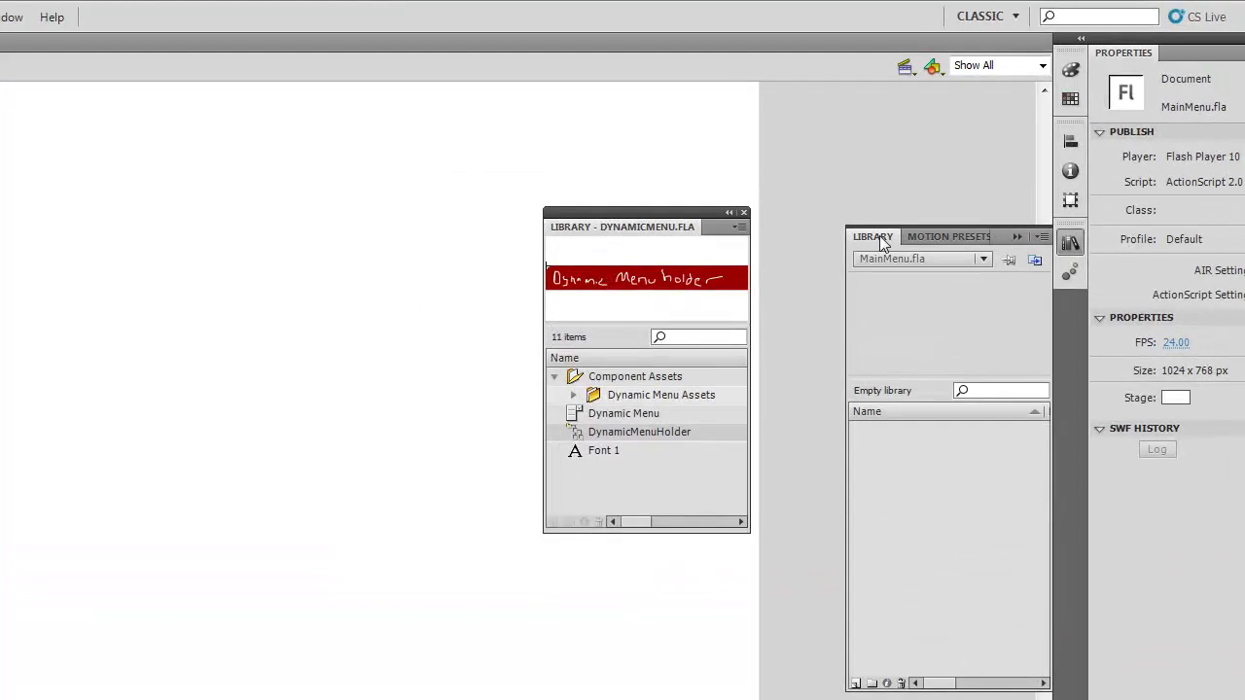
pyautogui.moveTo(844, 237); pyautogui.dragTo(1187, 55)
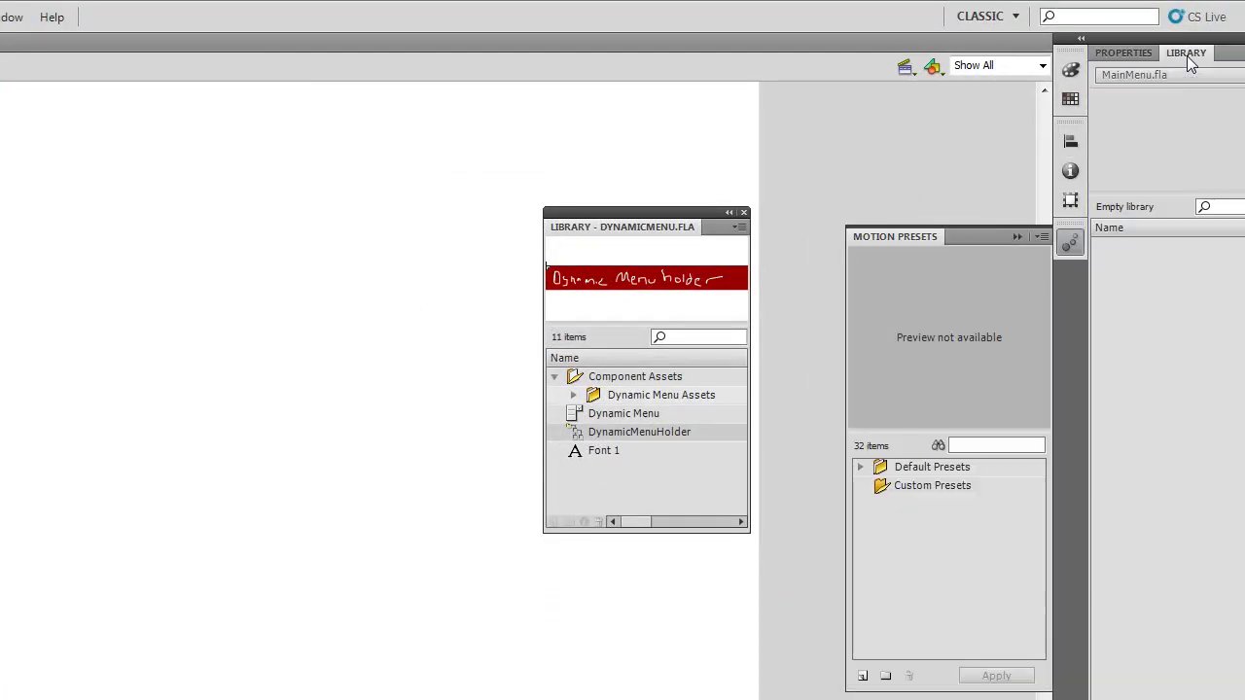
pyautogui.click(1127, 53)
pyautogui.click(1176, 53)
pyautogui.click(1142, 45)
pyautogui.click(1180, 51)
pyautogui.hotkey('ctrl', 'F3')
pyautogui.click(1181, 52)
pyautogui.click(1071, 244)
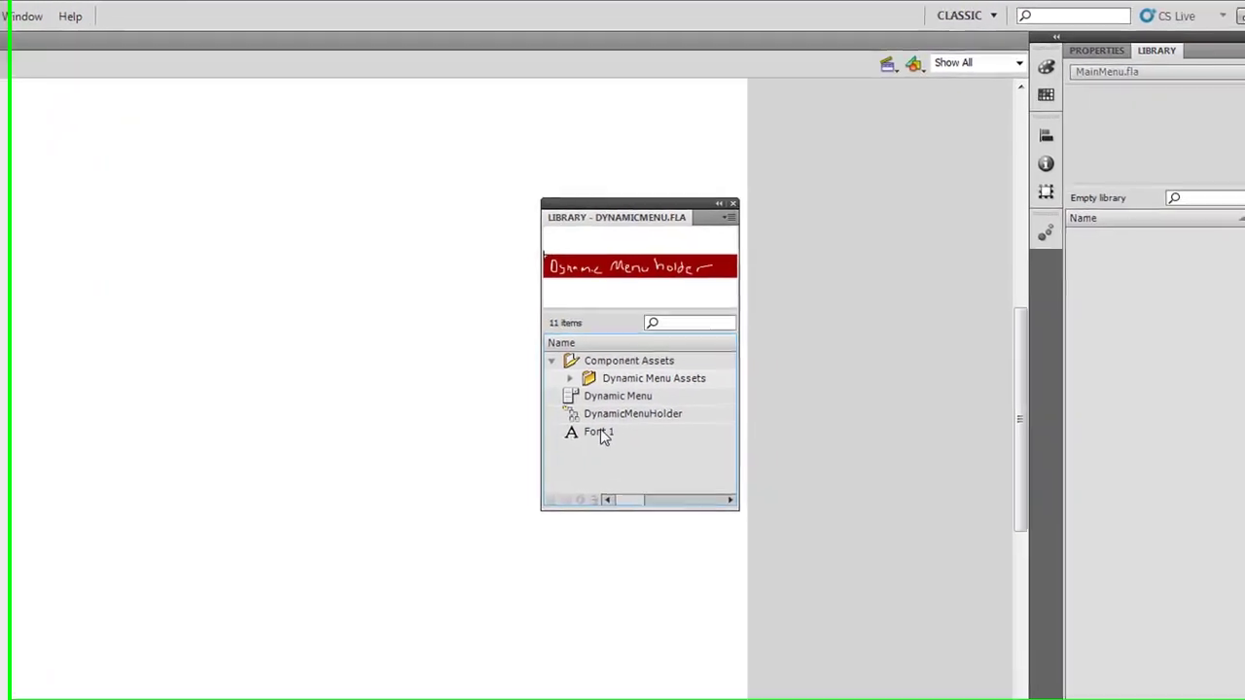
# Step: Copy DynamicMenuHolder from the external library into the MainMenu.fla library and check the contents of its Component Assets folder
pyautogui.click(787, 398)
pyautogui.click(583, 398)
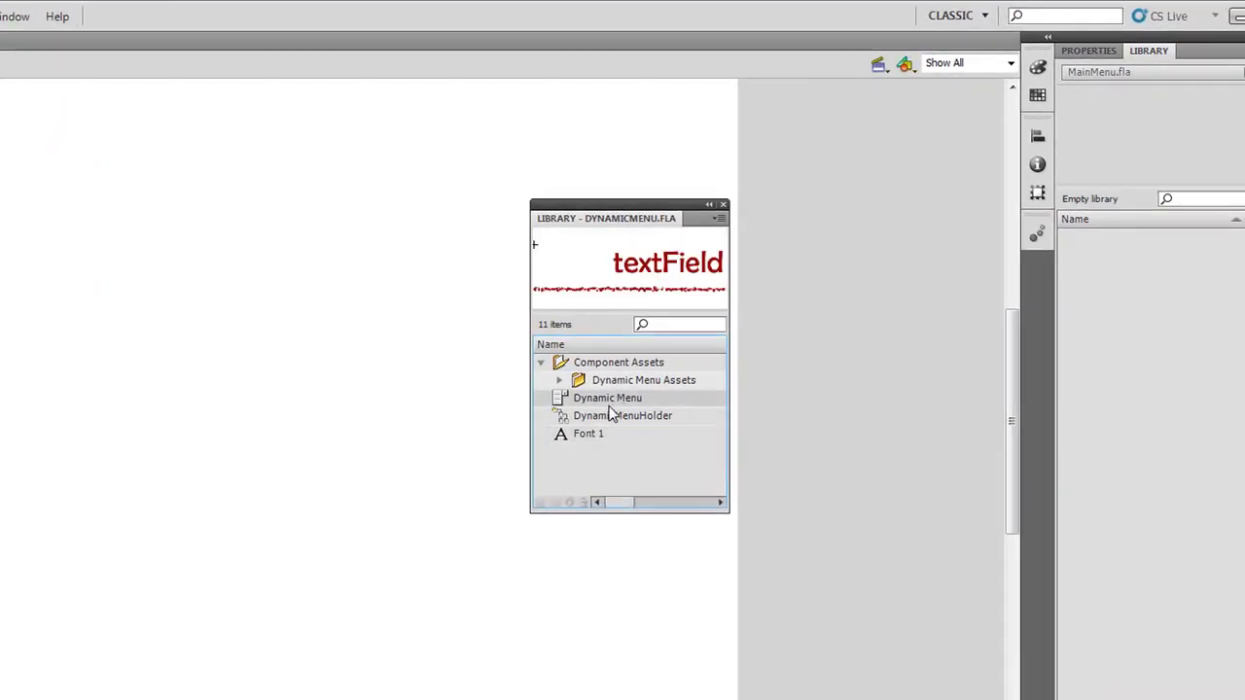
pyautogui.click(600, 433)
pyautogui.click(604, 417)
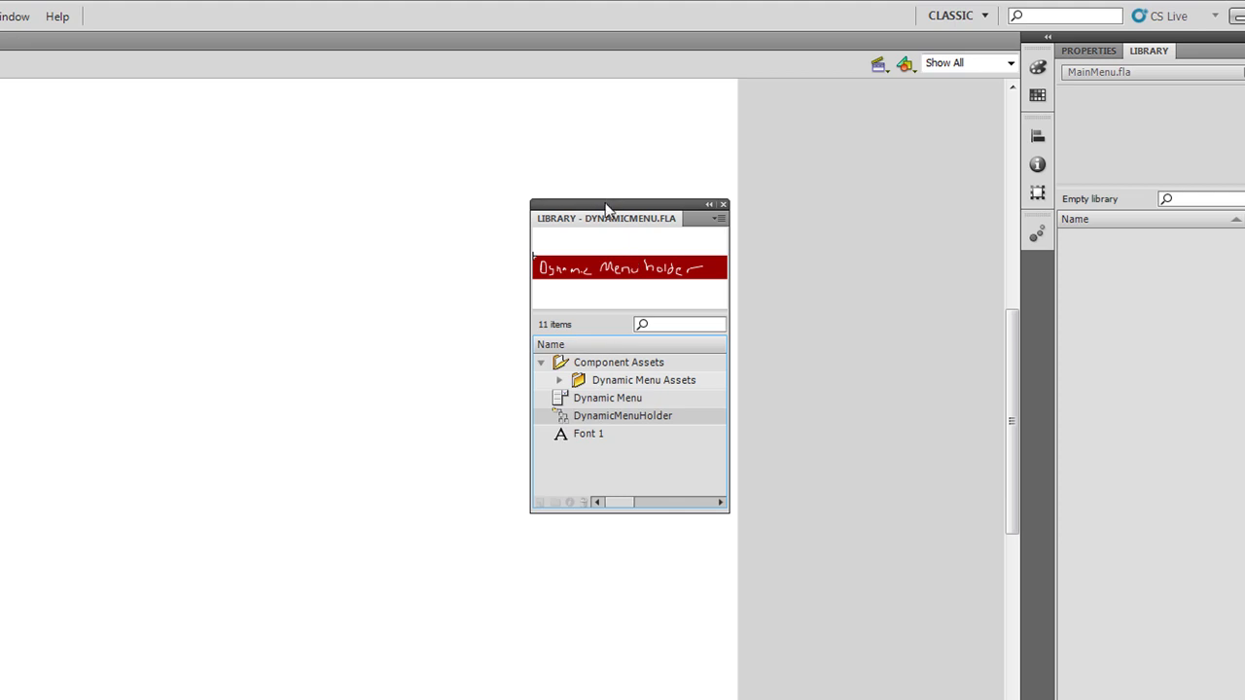
pyautogui.moveTo(589, 421); pyautogui.dragTo(1169, 310)
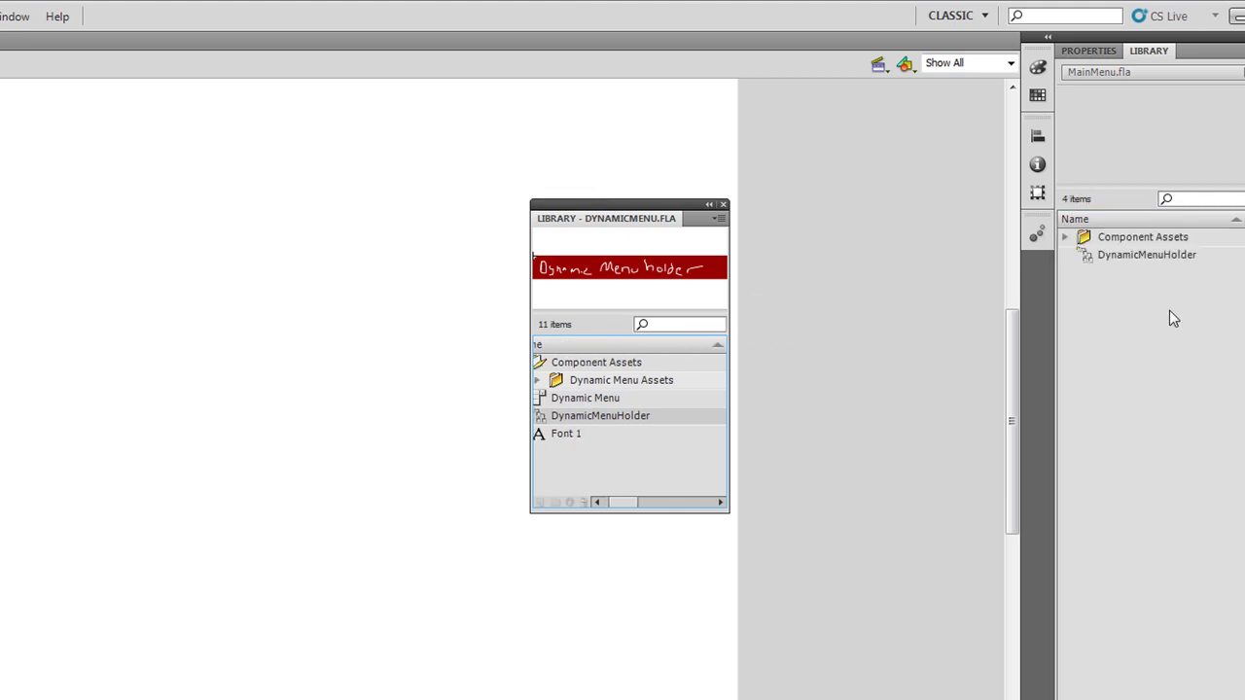
pyautogui.click(1065, 237)
pyautogui.click(1083, 254)
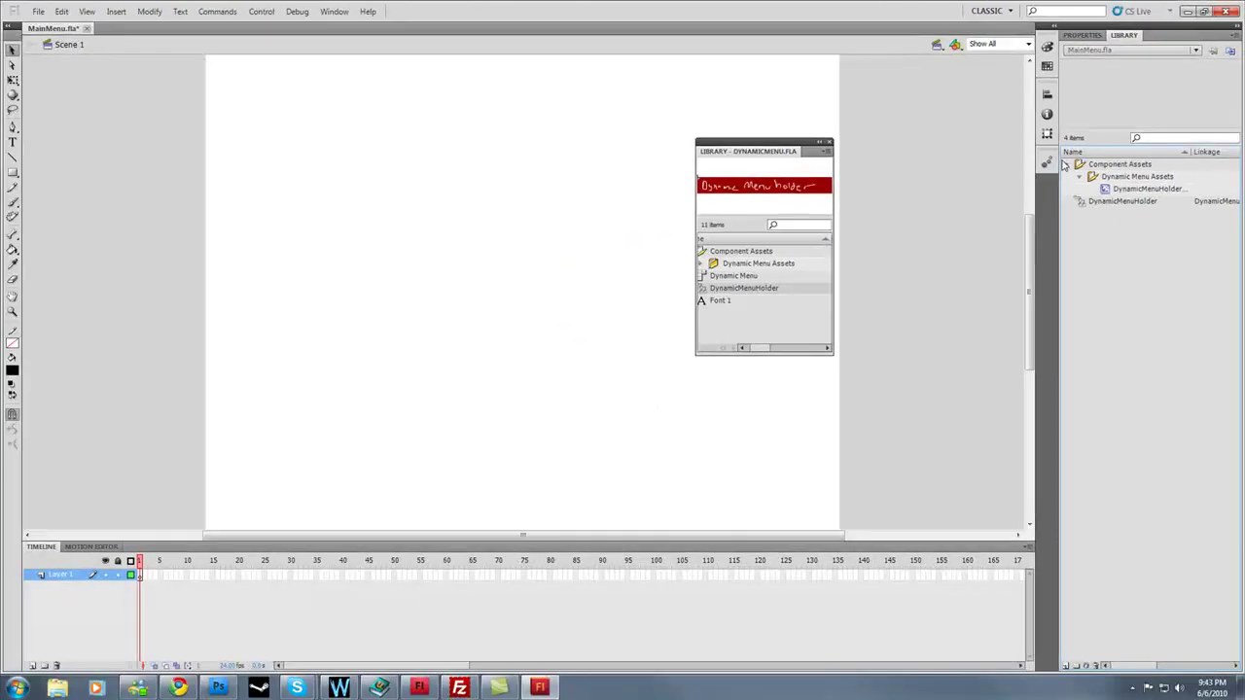
pyautogui.click(1066, 165)
pyautogui.click(1109, 178)
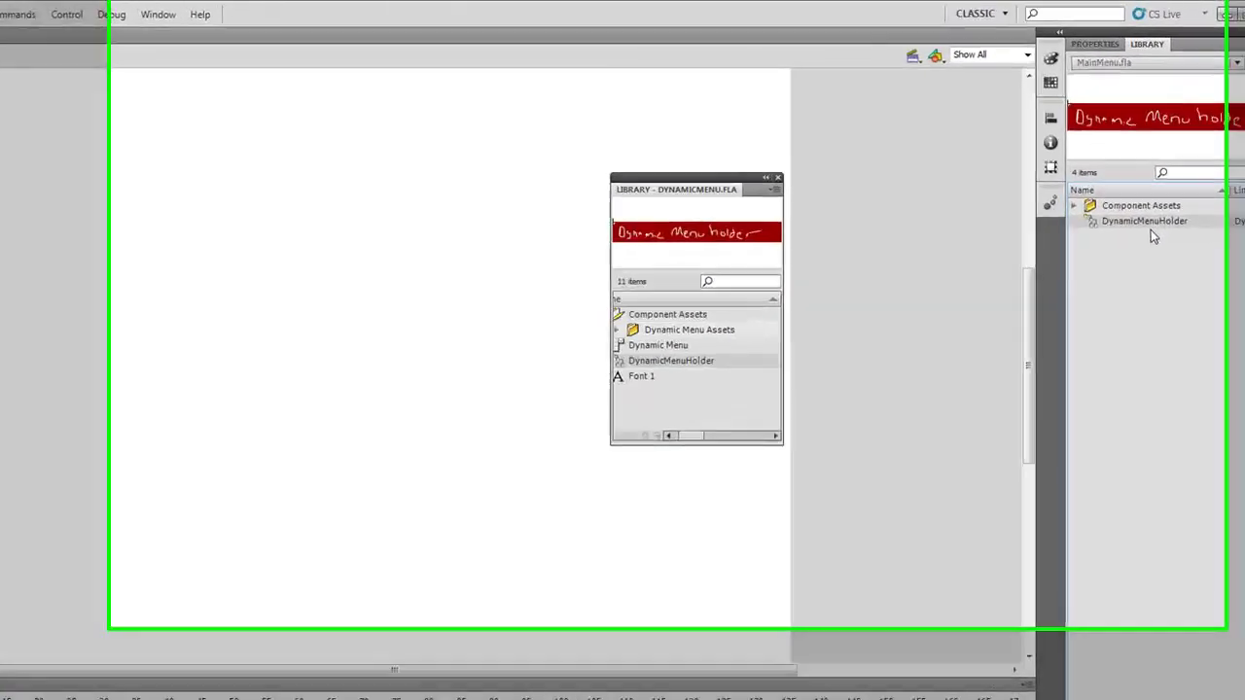
# Step: Copy the Dynamic Menu component into the MainMenu.fla library and expand its Component Assets and Dynamic Menu Assets folders
pyautogui.hscroll(-2, 654, 489)
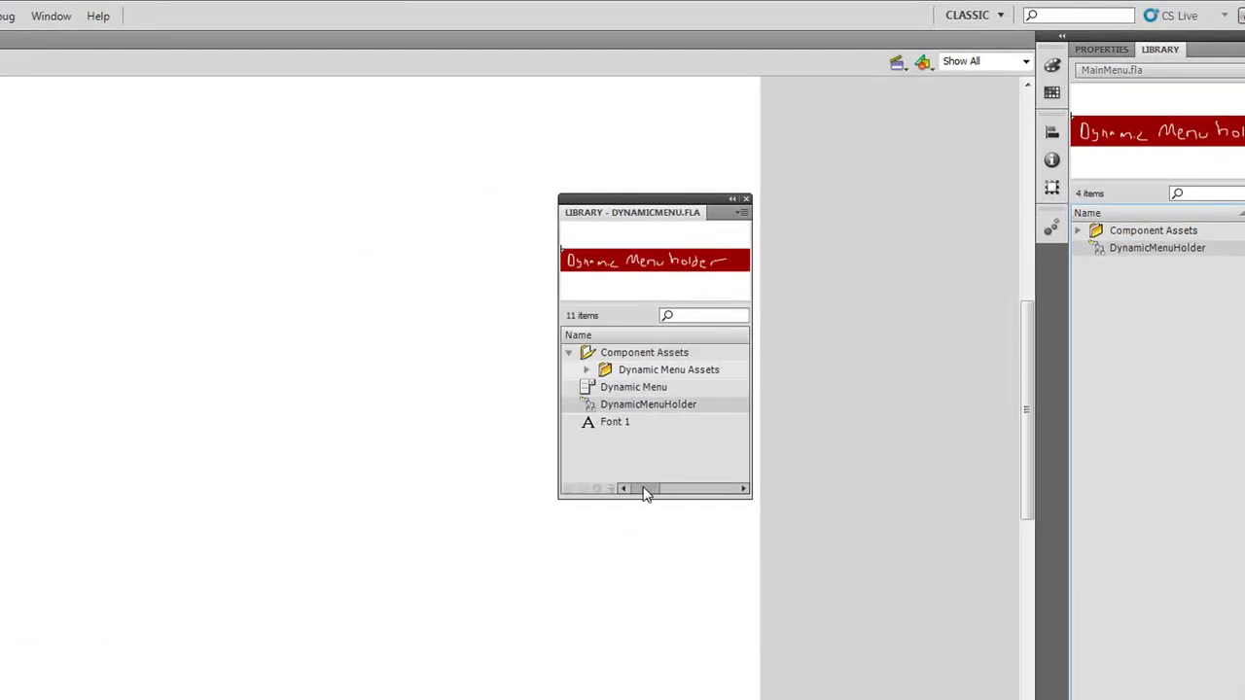
pyautogui.click(627, 391)
pyautogui.moveTo(626, 389); pyautogui.dragTo(1149, 278)
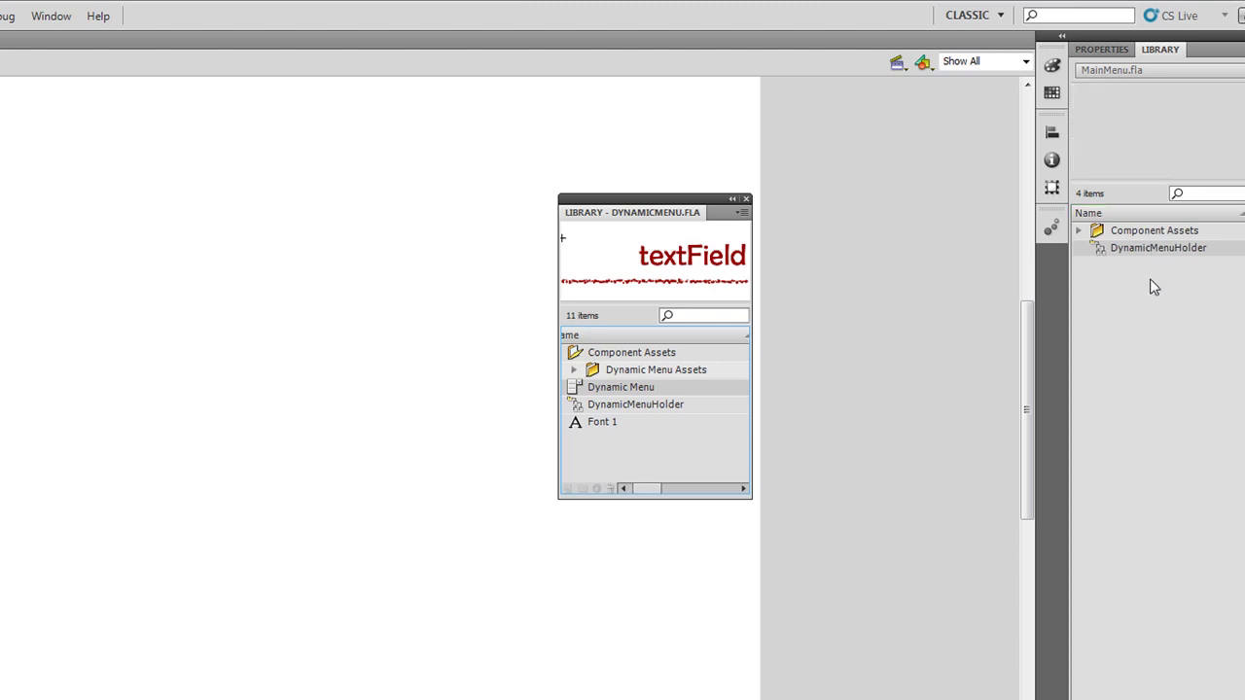
pyautogui.click(1079, 230)
pyautogui.click(1098, 248)
pyautogui.click(1097, 249)
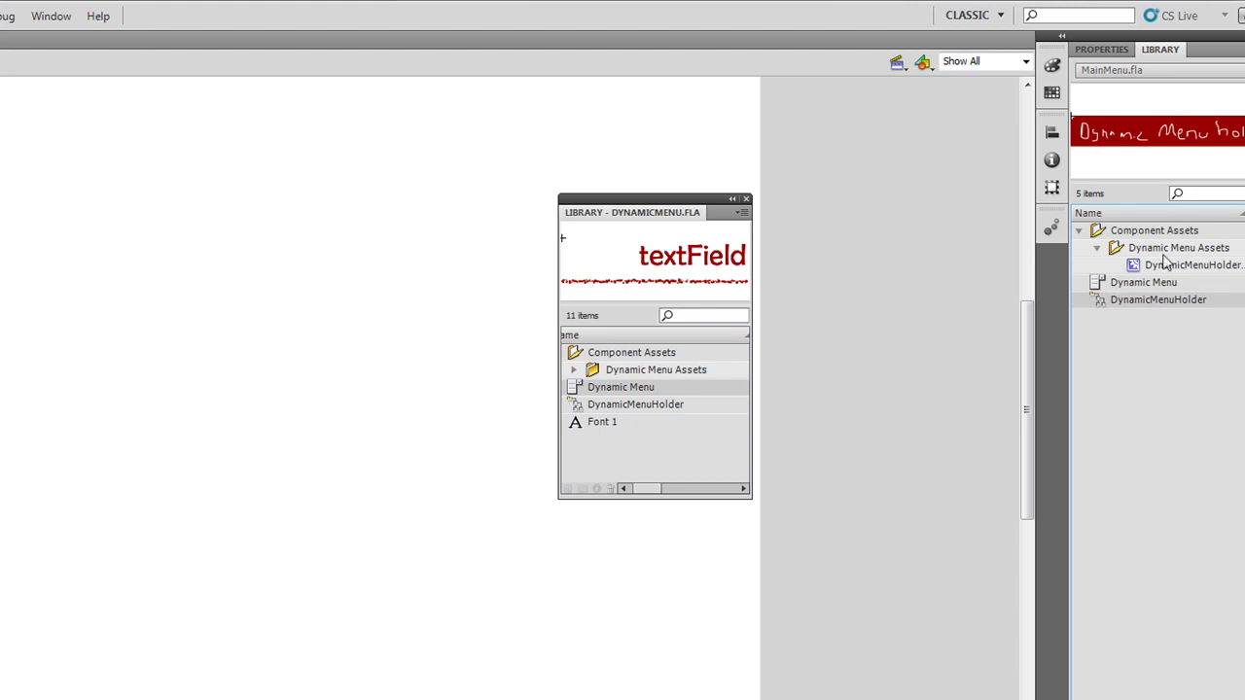
# Step: Copy the Component Assets folder from the DynamicMenu.fla library into the MainMenu.fla library, check its subfolders and collapse it
pyautogui.click(575, 371)
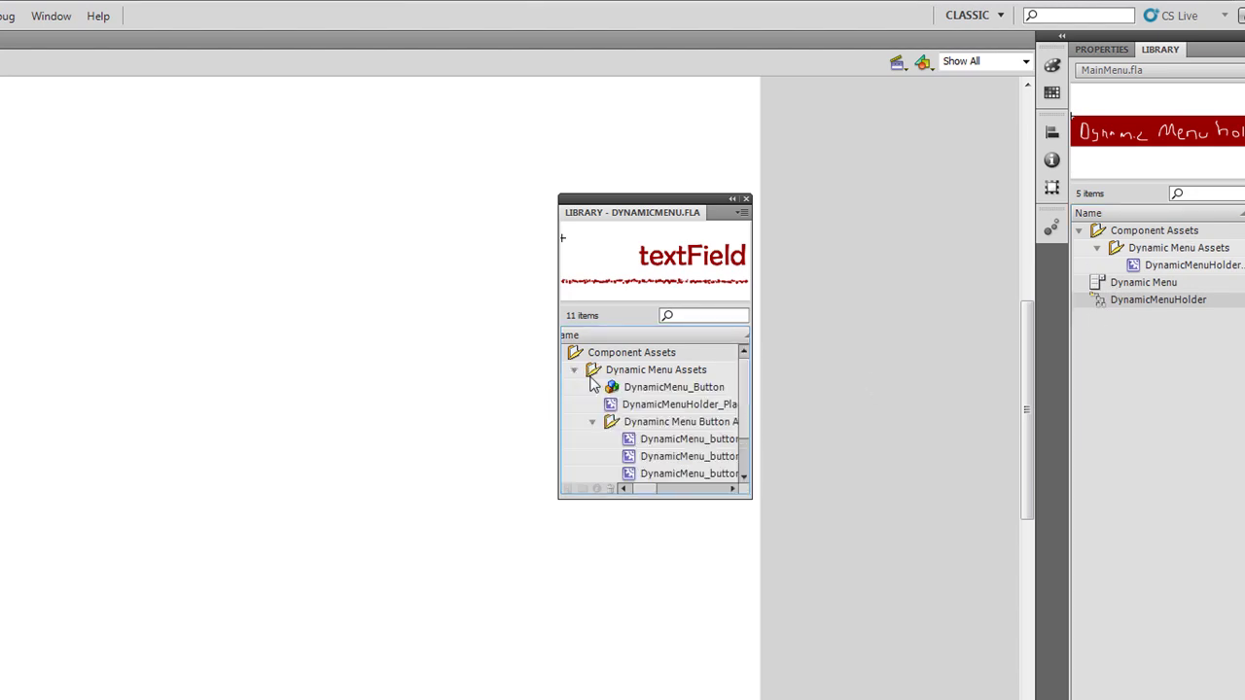
pyautogui.click(641, 489)
pyautogui.moveTo(650, 352); pyautogui.dragTo(1196, 383)
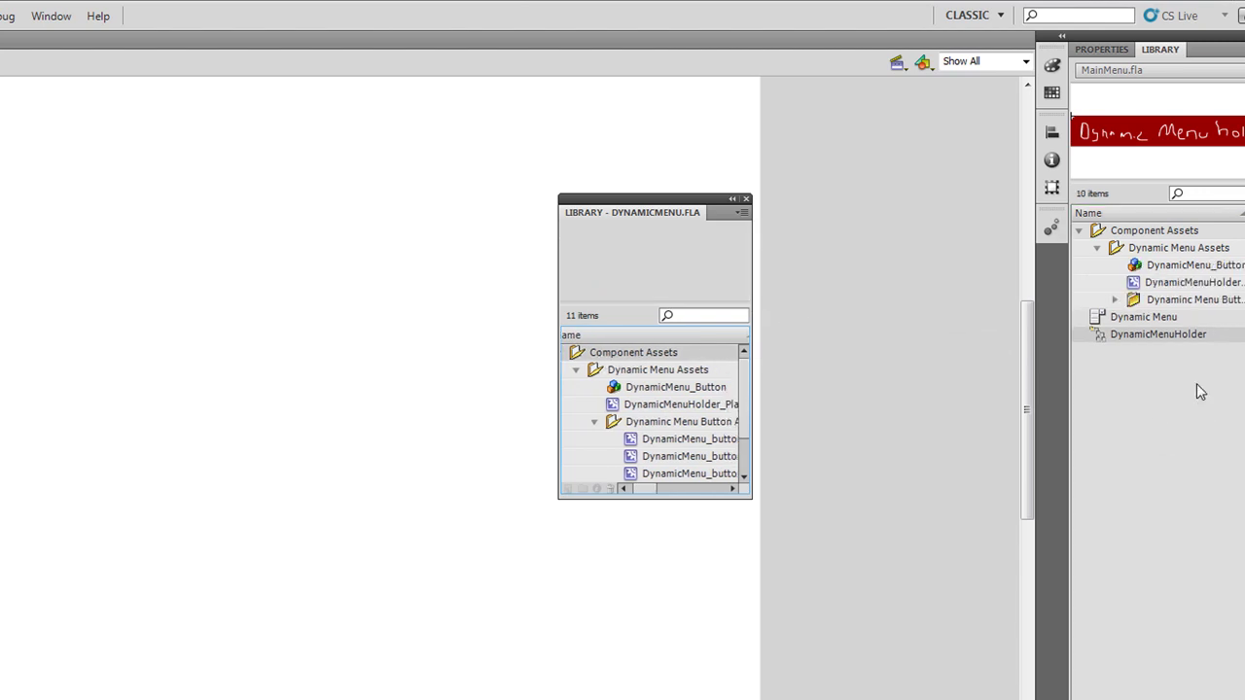
pyautogui.click(1114, 300)
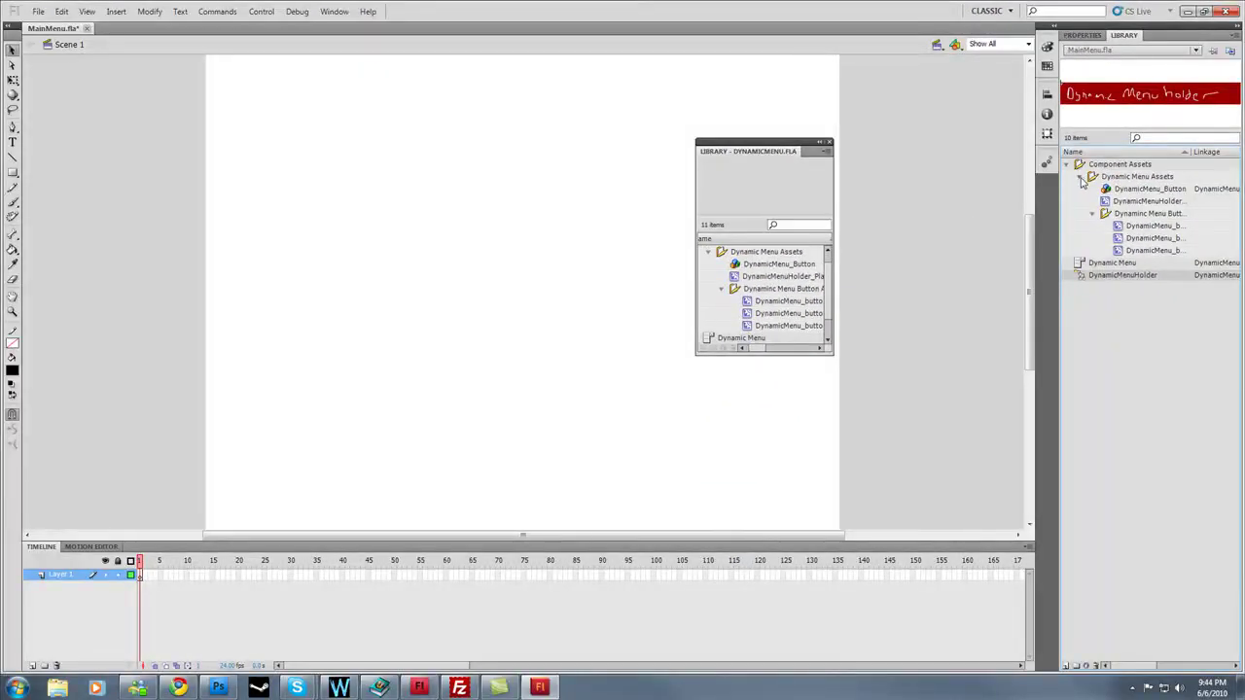
pyautogui.click(1071, 165)
# Step: Collapse the Component Assets folder in the external DynamicMenu.fla library and close that library
pyautogui.scroll(1, 828, 268)
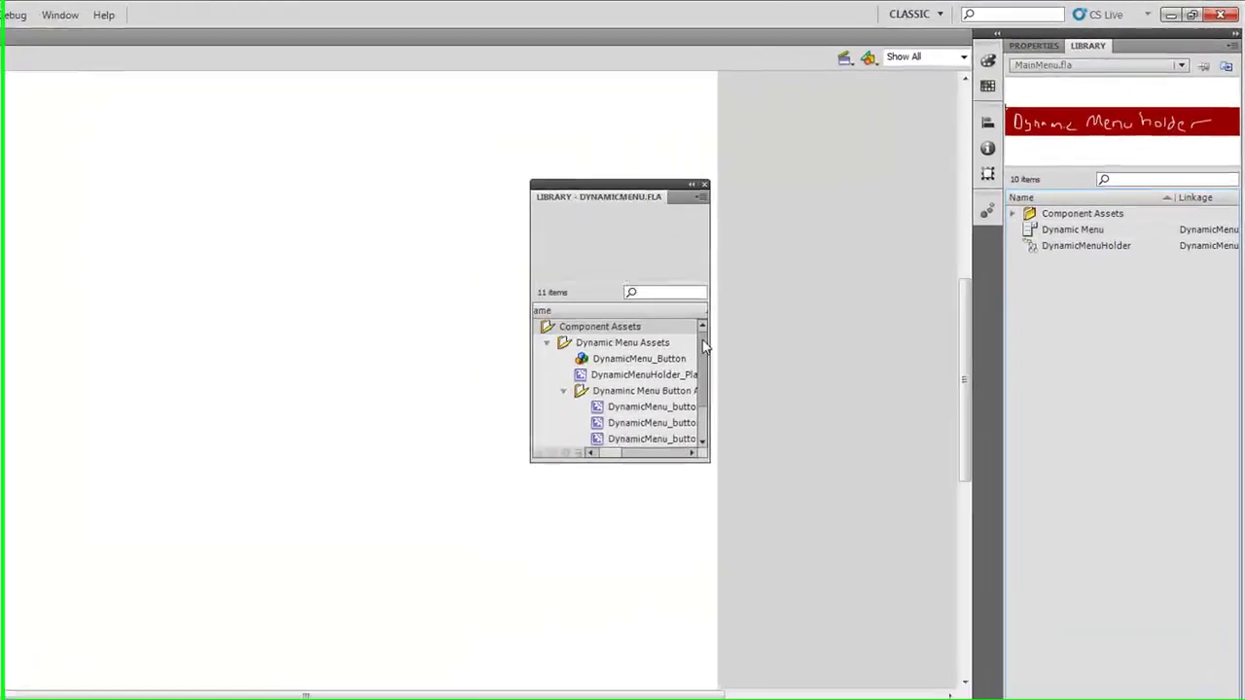
pyautogui.hscroll(-1, 622, 457)
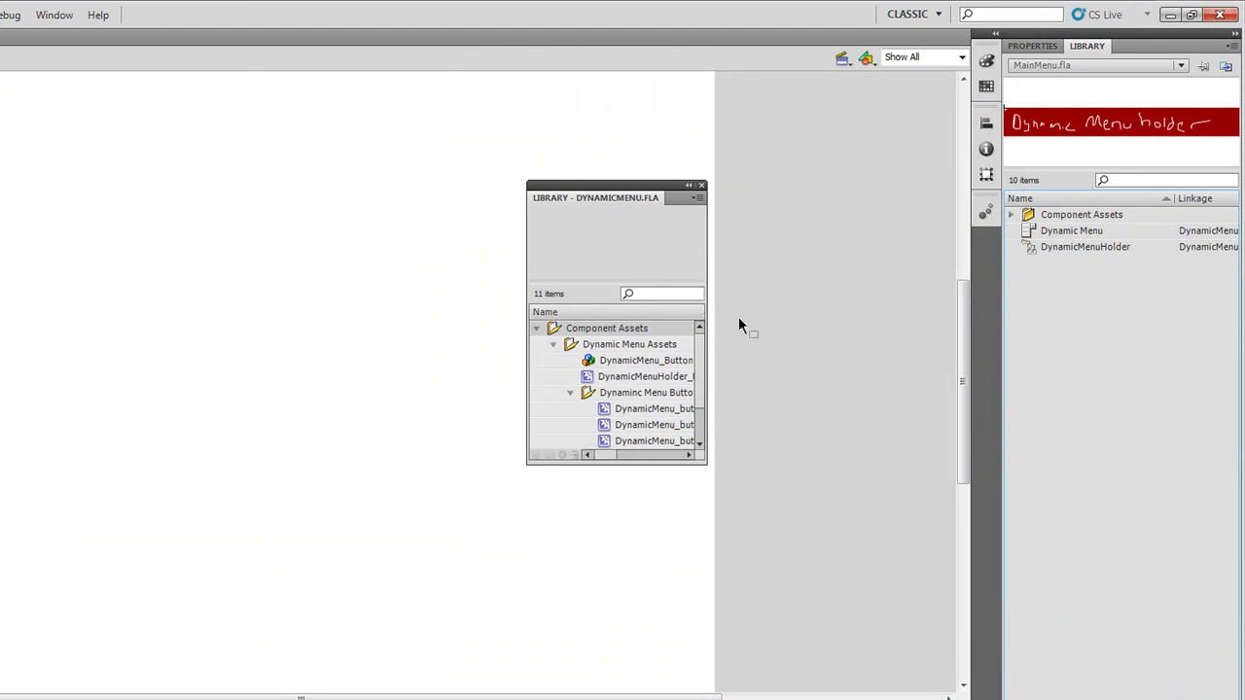
pyautogui.click(540, 331)
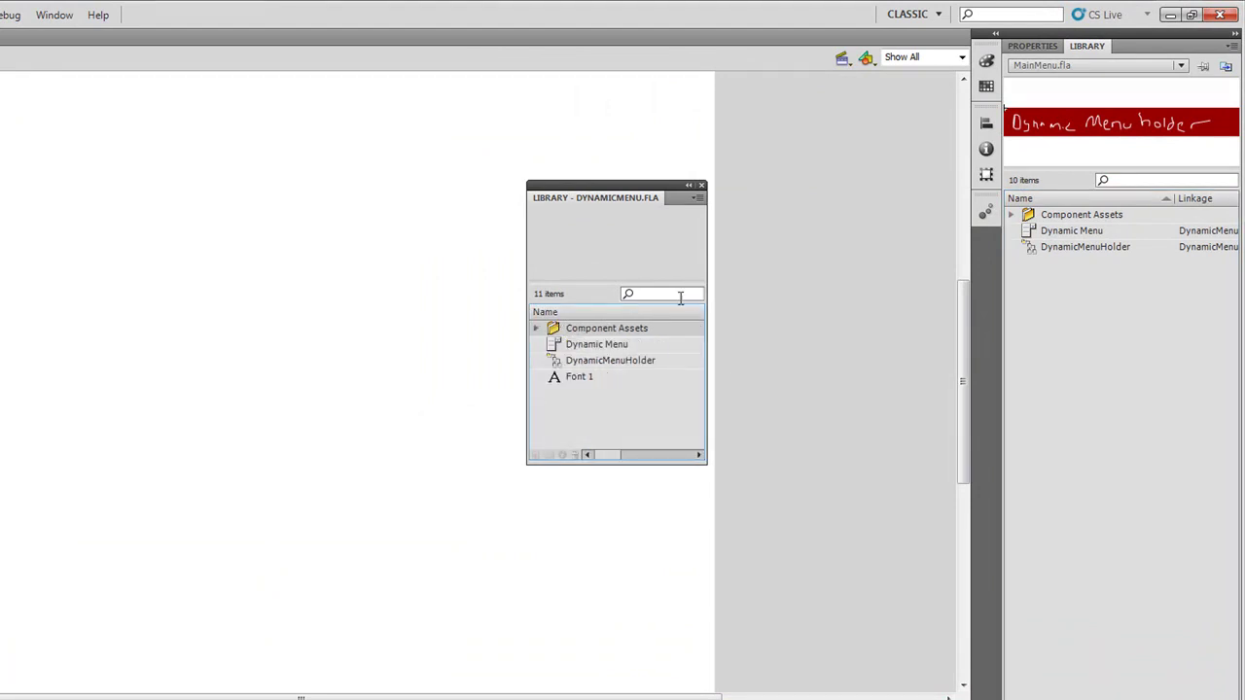
pyautogui.click(556, 379)
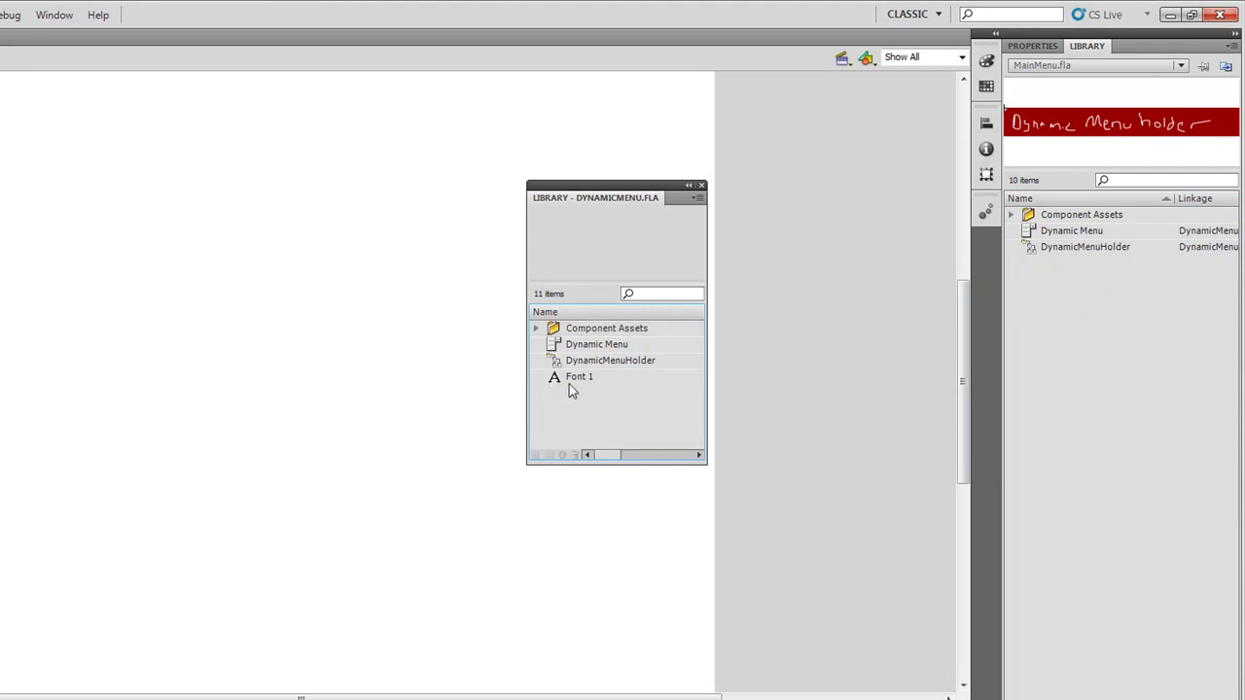
pyautogui.click(702, 186)
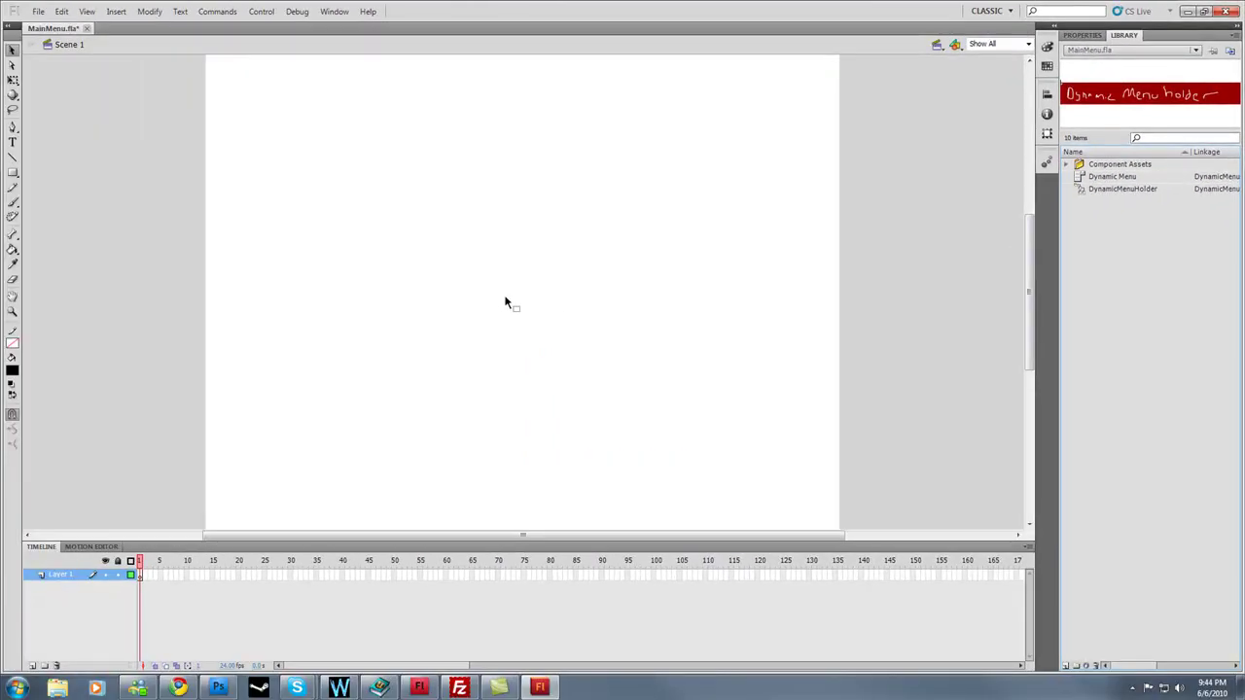
# Step: Place an instance of DynamicMenuHolder on the stage and position it near the upper edge, roughly centred horizontally
pyautogui.click(1118, 190)
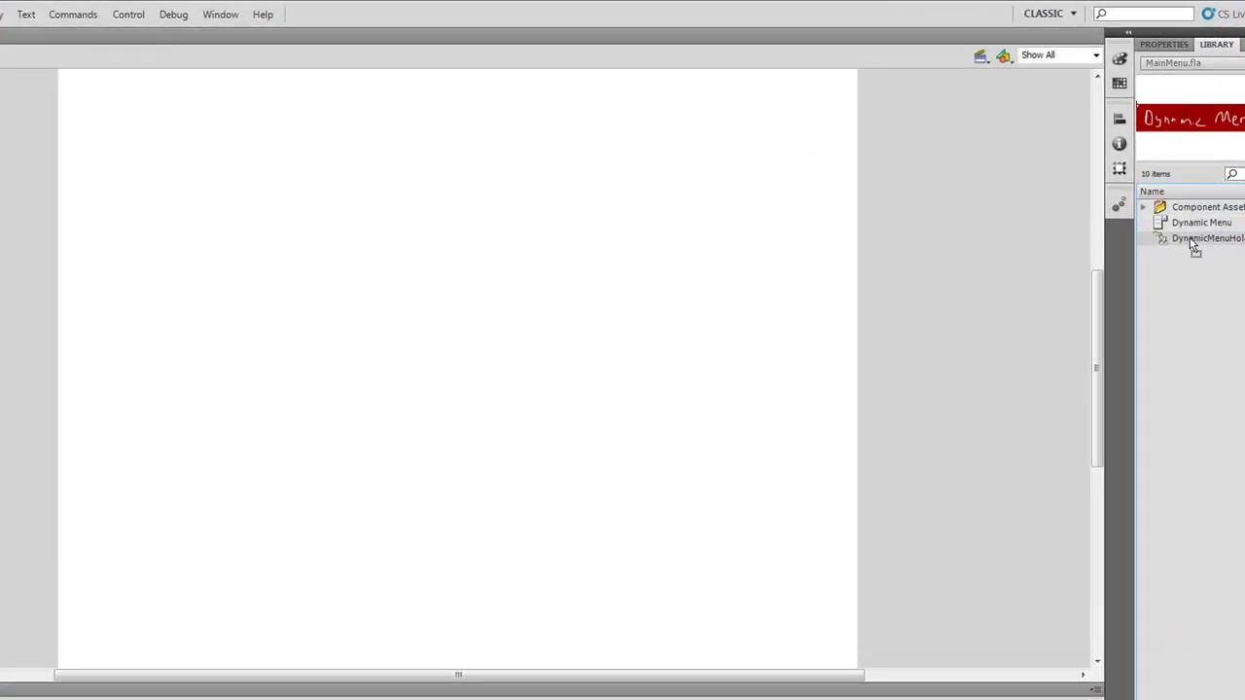
pyautogui.moveTo(1107, 194); pyautogui.dragTo(1075, 208)
pyautogui.moveTo(1152, 263); pyautogui.dragTo(437, 223)
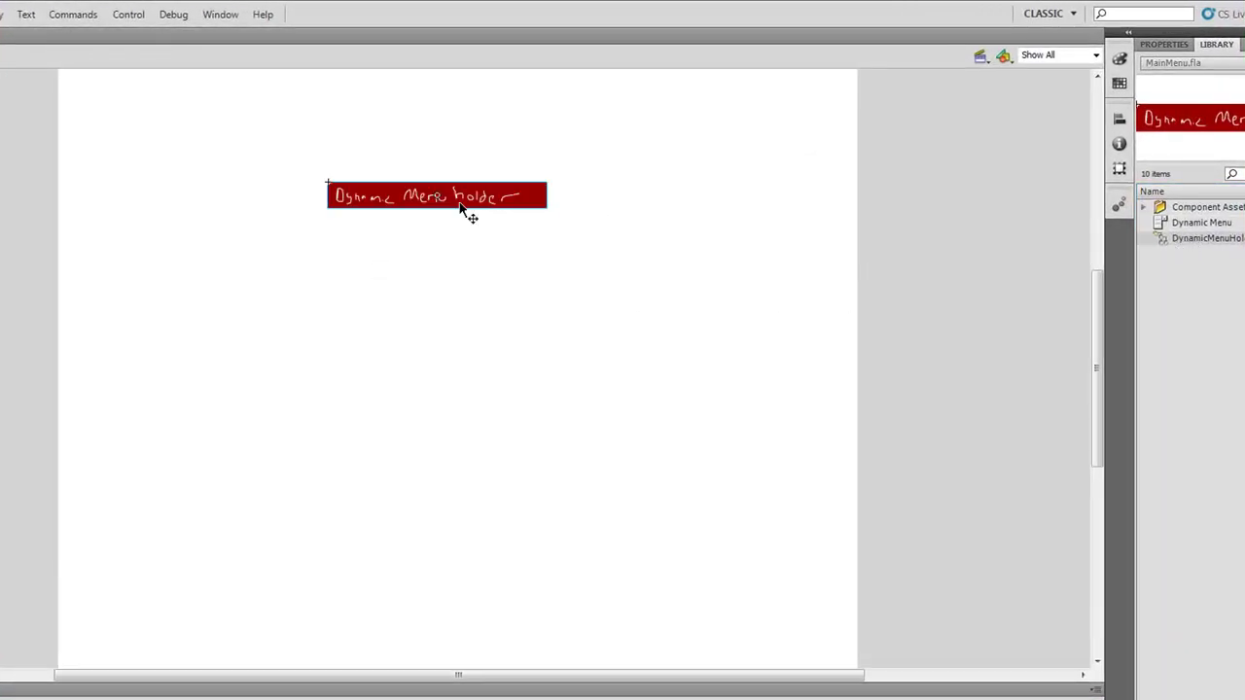
pyautogui.click(520, 260)
pyautogui.moveTo(1196, 225); pyautogui.dragTo(416, 263)
pyautogui.moveTo(313, 333); pyautogui.dragTo(371, 210)
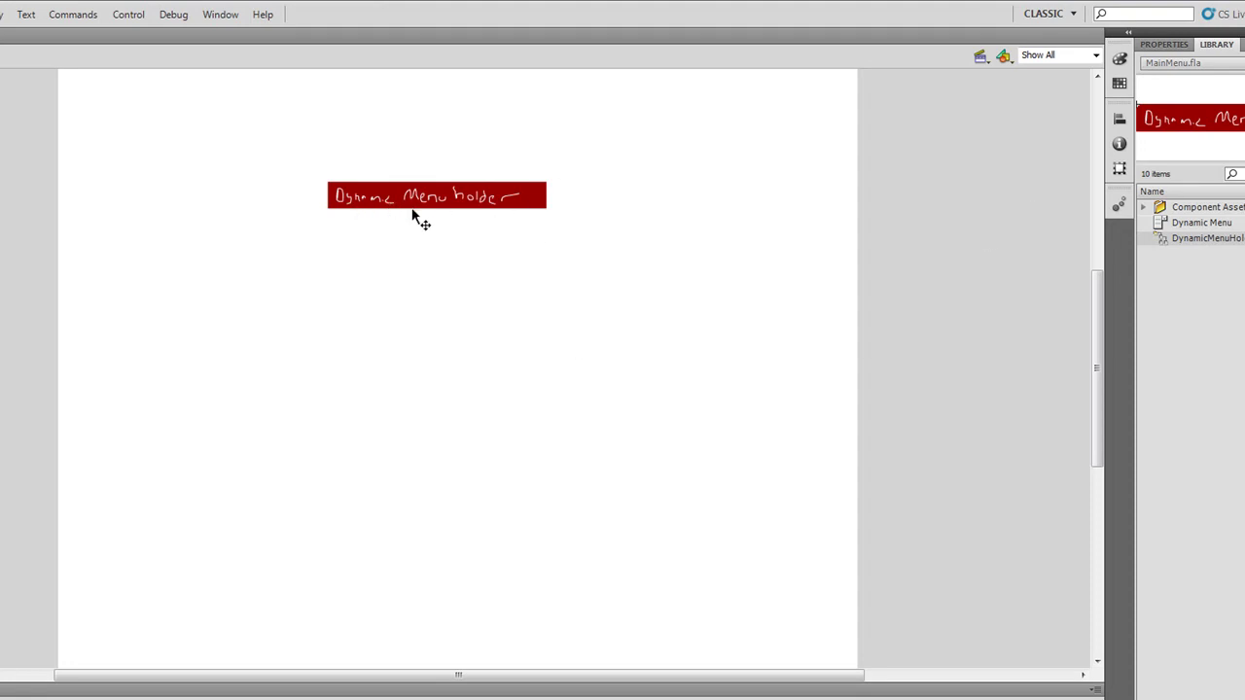
pyautogui.moveTo(375, 210); pyautogui.dragTo(384, 204)
pyautogui.click(464, 214)
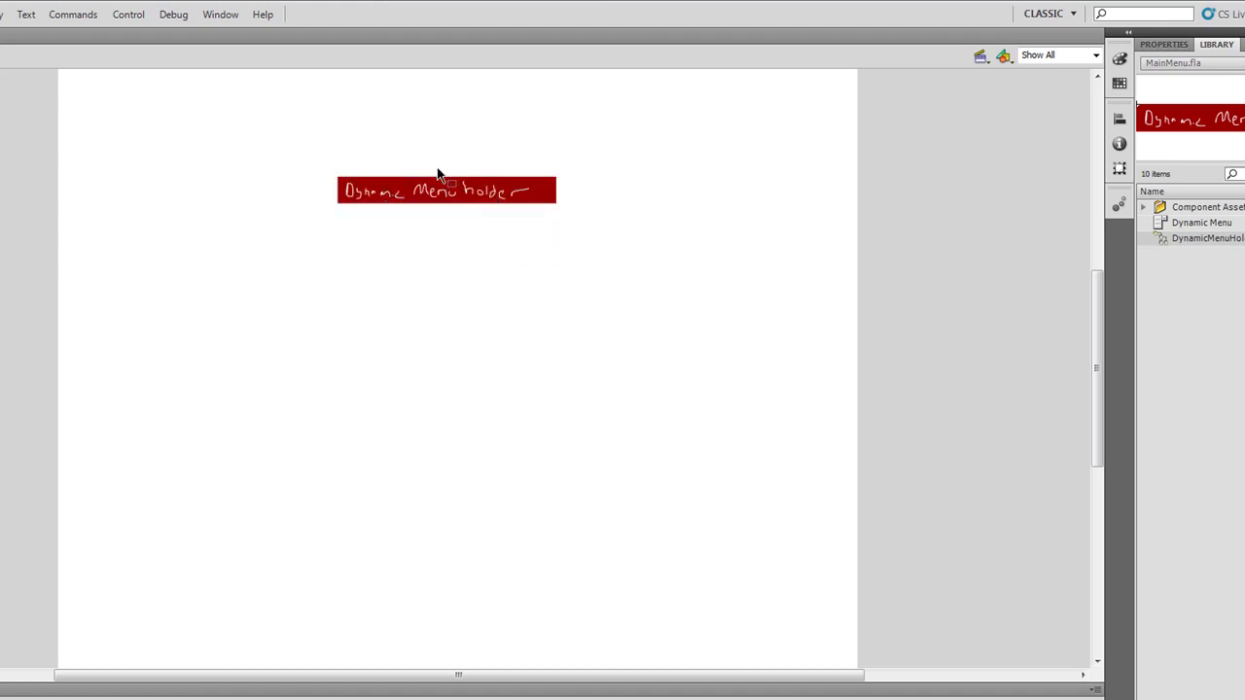
pyautogui.moveTo(434, 196); pyautogui.dragTo(440, 170)
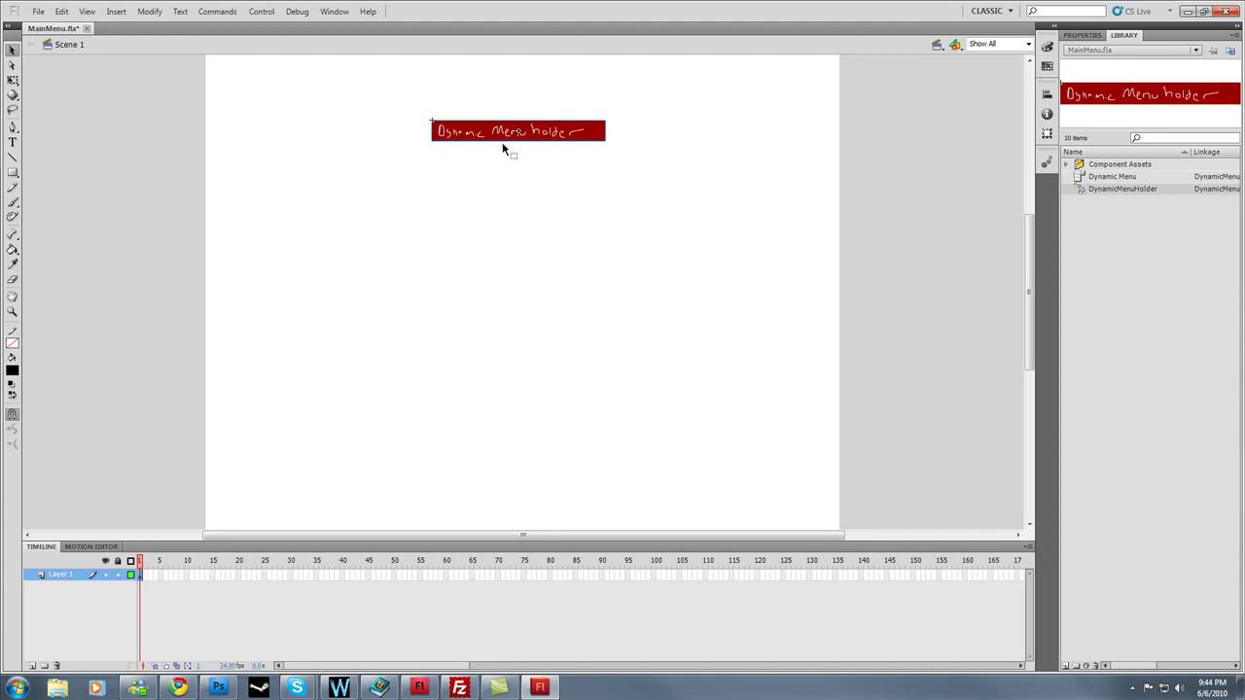
# Step: Deselect the menu holder and save MainMenu.fla
pyautogui.click(357, 200)
pyautogui.click(38, 11)
pyautogui.click(76, 114)
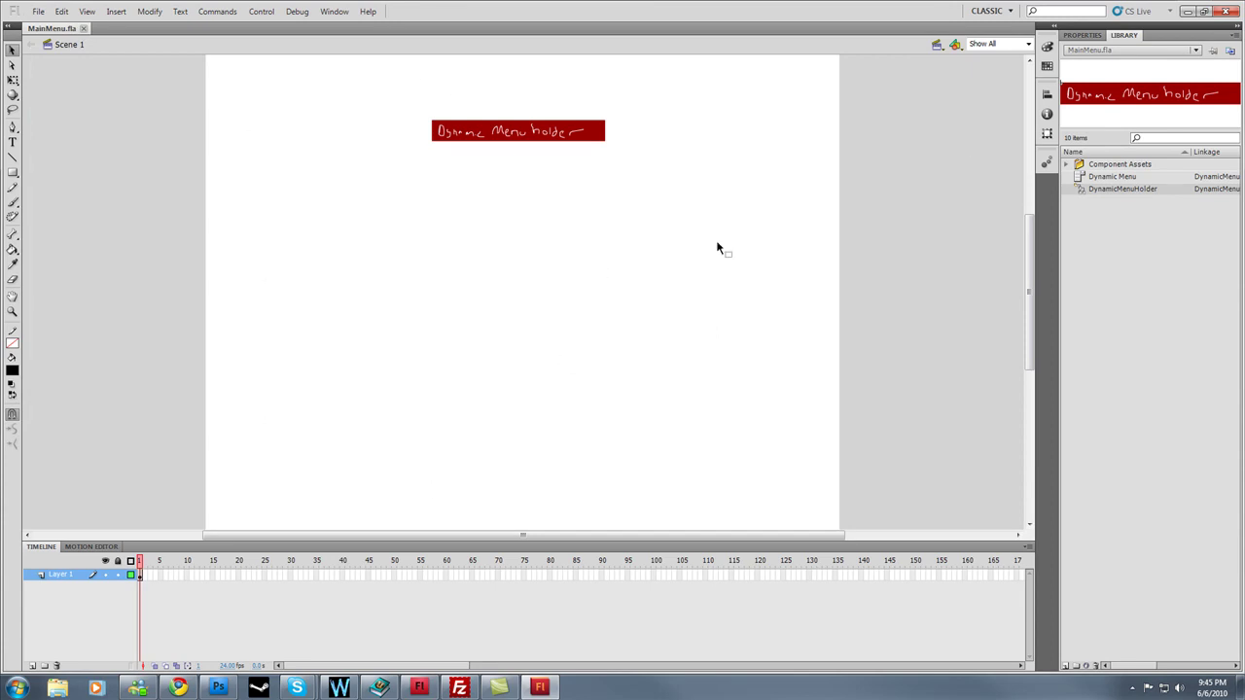
# Step: Show the Scaleform Launcher panel and test the movie with FxMediaPlayer
pyautogui.click(334, 11)
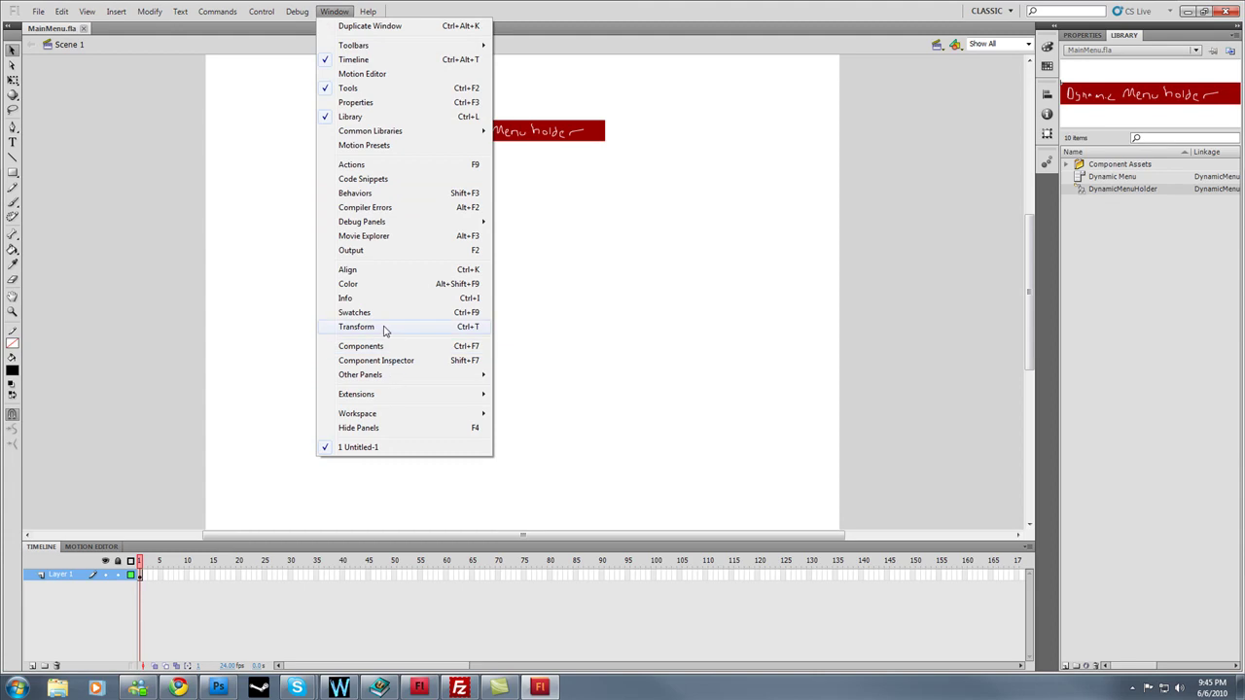
pyautogui.moveTo(383, 375)
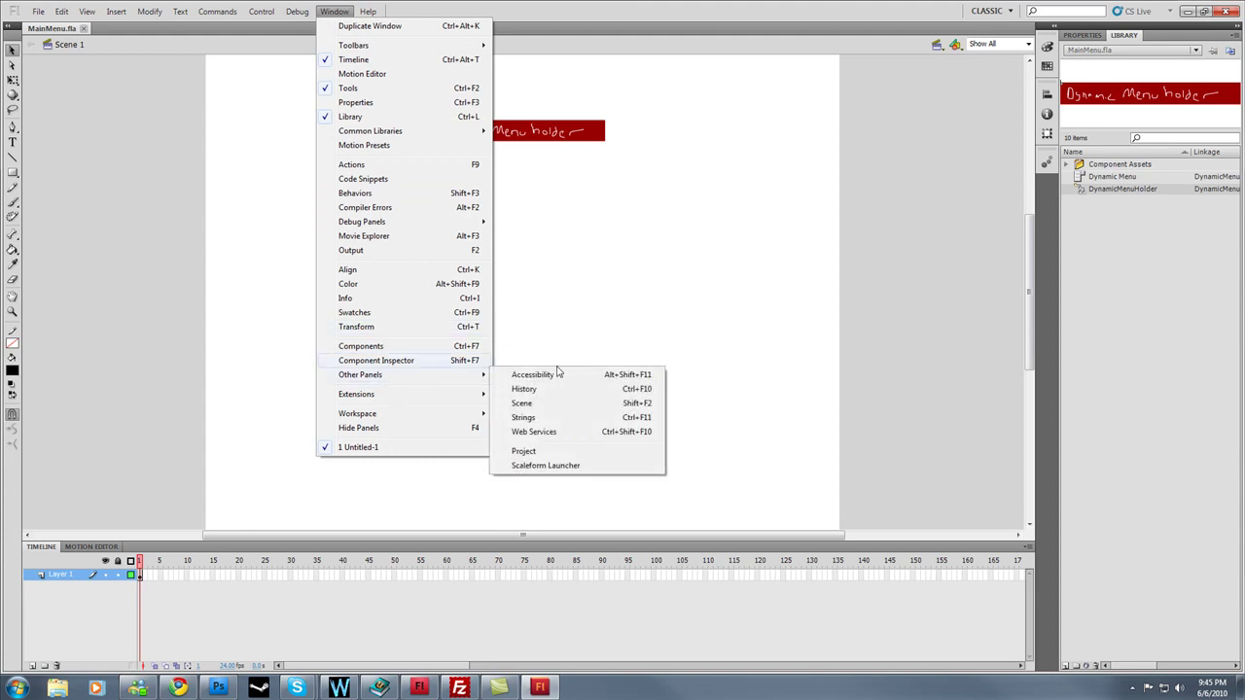
pyautogui.click(554, 466)
pyautogui.moveTo(642, 276); pyautogui.dragTo(697, 214)
pyautogui.click(703, 244)
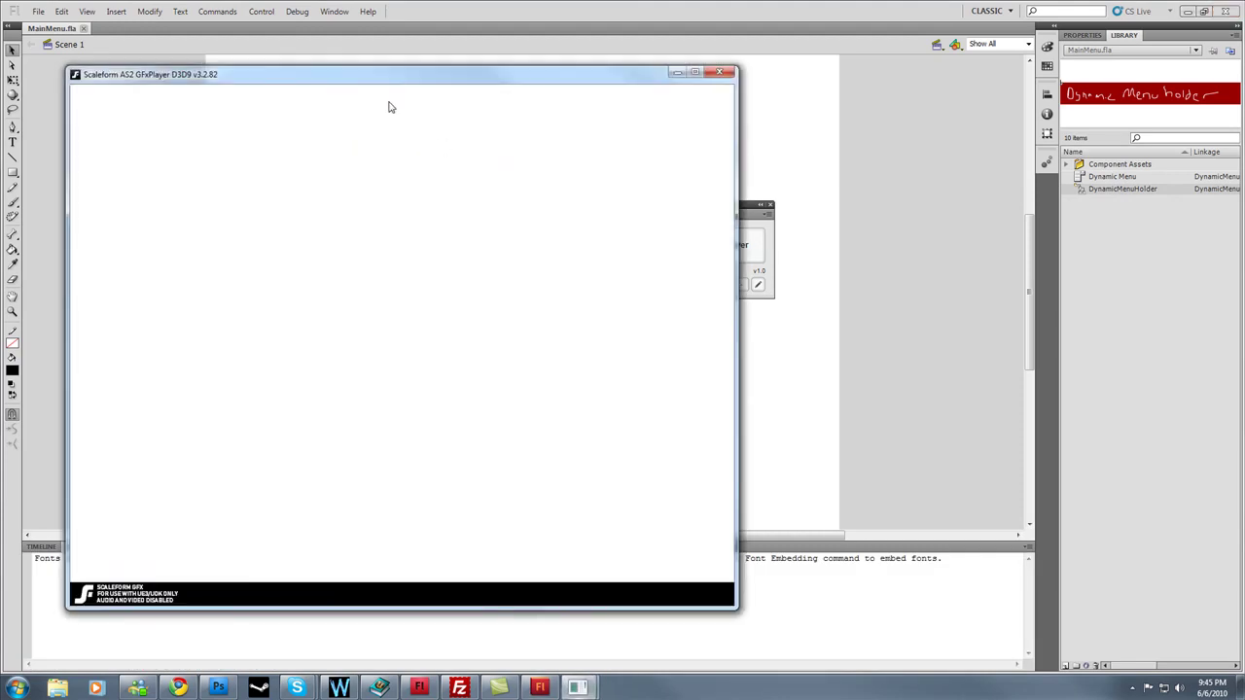
# Step: Examine the movie in the Scaleform player, move the player and console windows apart, and close the FxMediaPlayer console
pyautogui.moveTo(364, 81); pyautogui.dragTo(470, 236)
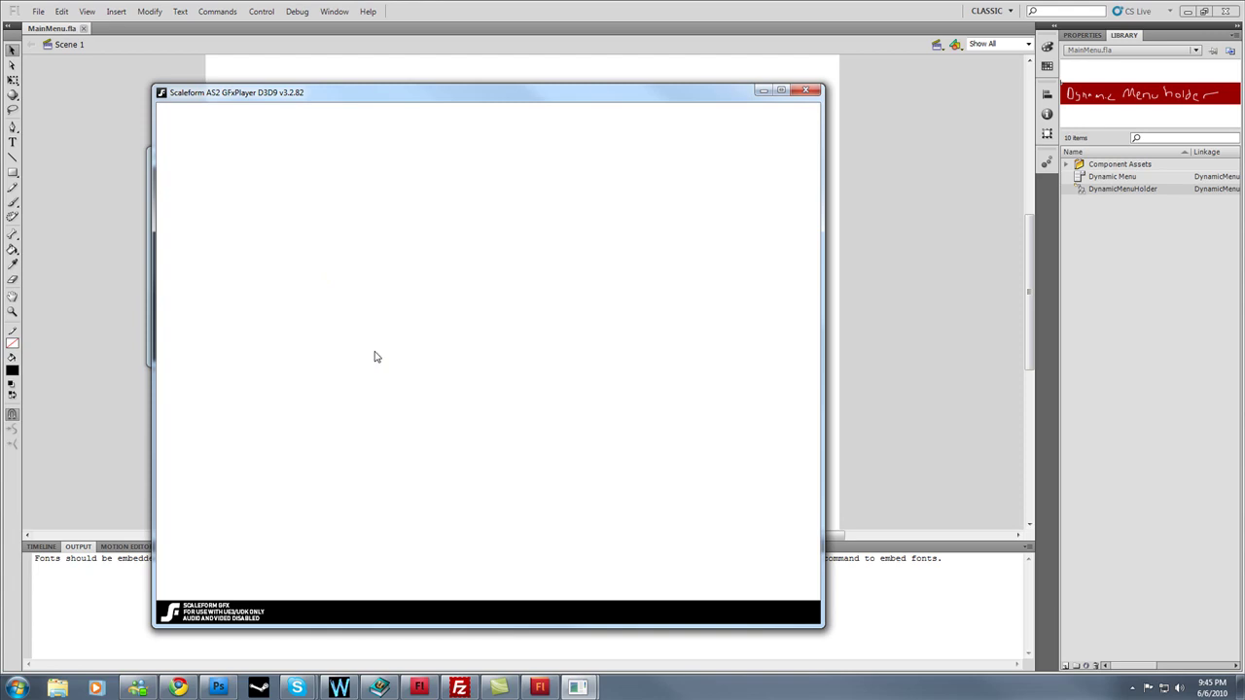
pyautogui.moveTo(340, 78); pyautogui.dragTo(391, 71)
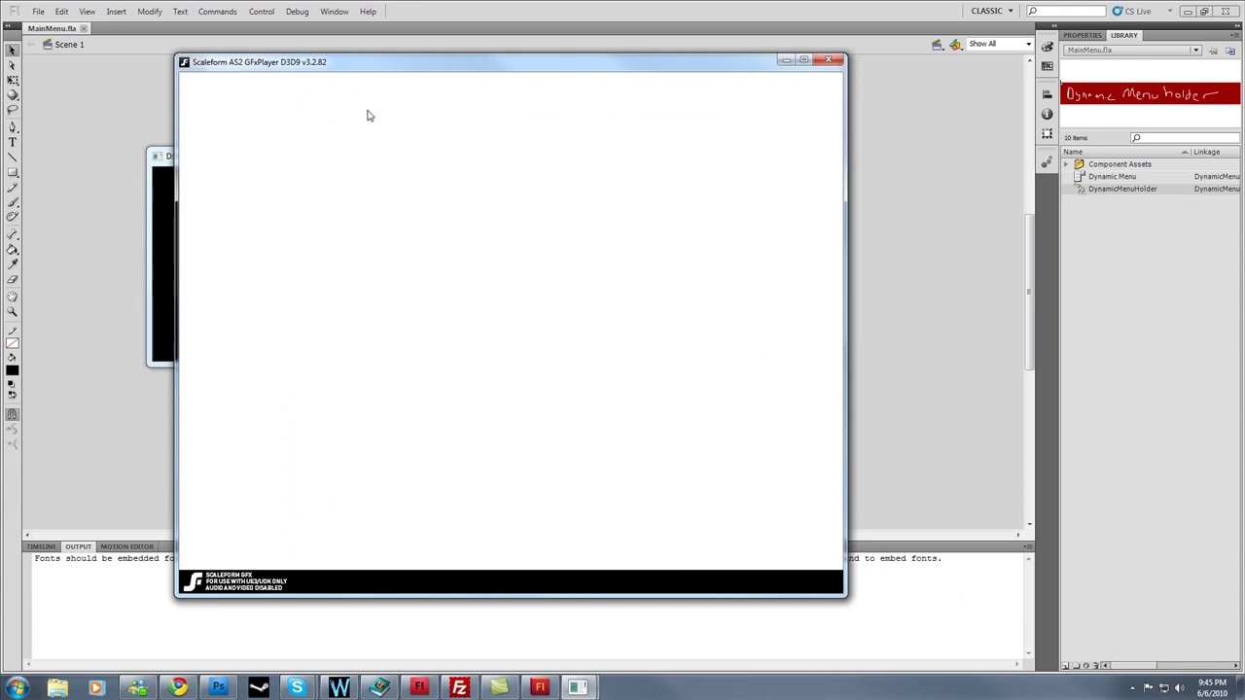
pyautogui.moveTo(476, 62); pyautogui.dragTo(375, 234)
pyautogui.moveTo(357, 165); pyautogui.dragTo(241, 143)
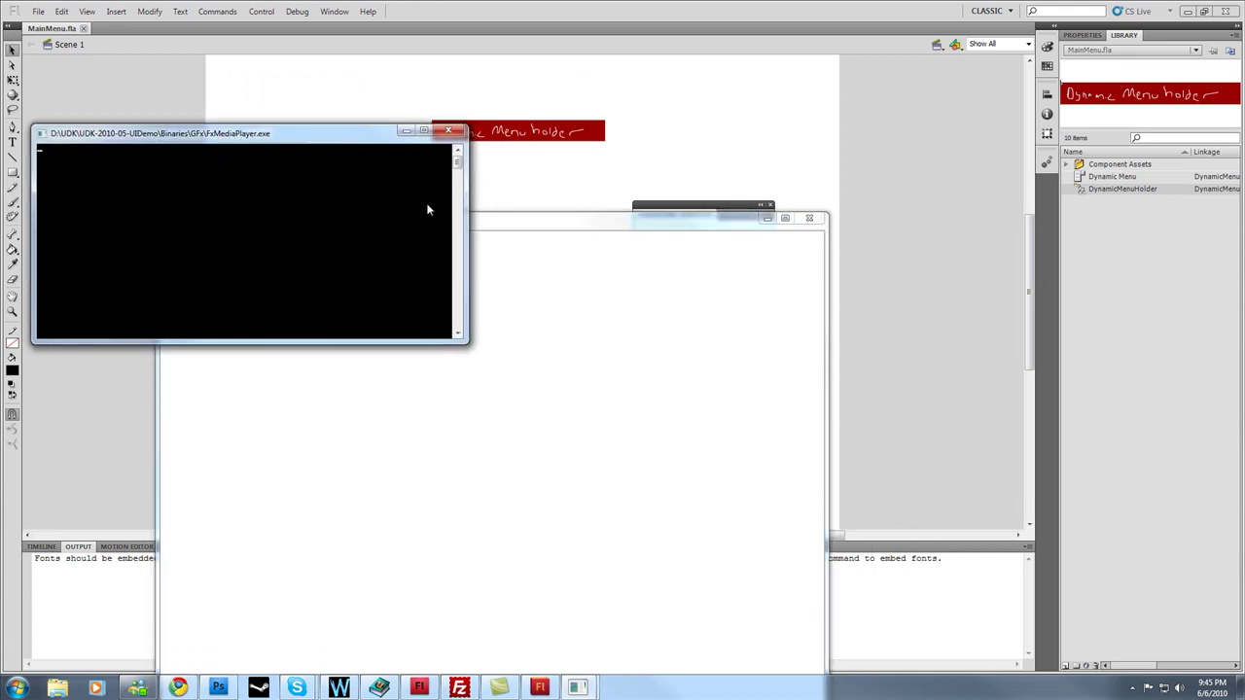
pyautogui.click(447, 130)
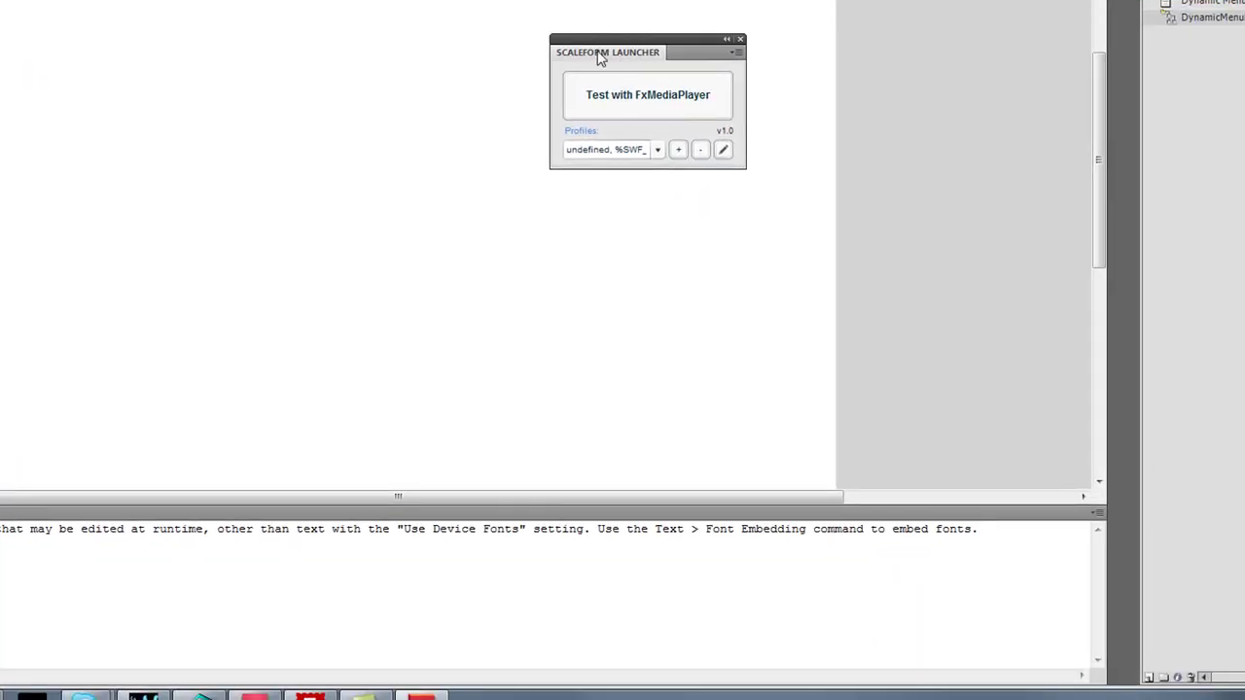
# Step: Dock the Scaleform Launcher panel beneath the Library, check the document properties and return to the Library
pyautogui.moveTo(599, 56); pyautogui.dragTo(1211, 679)
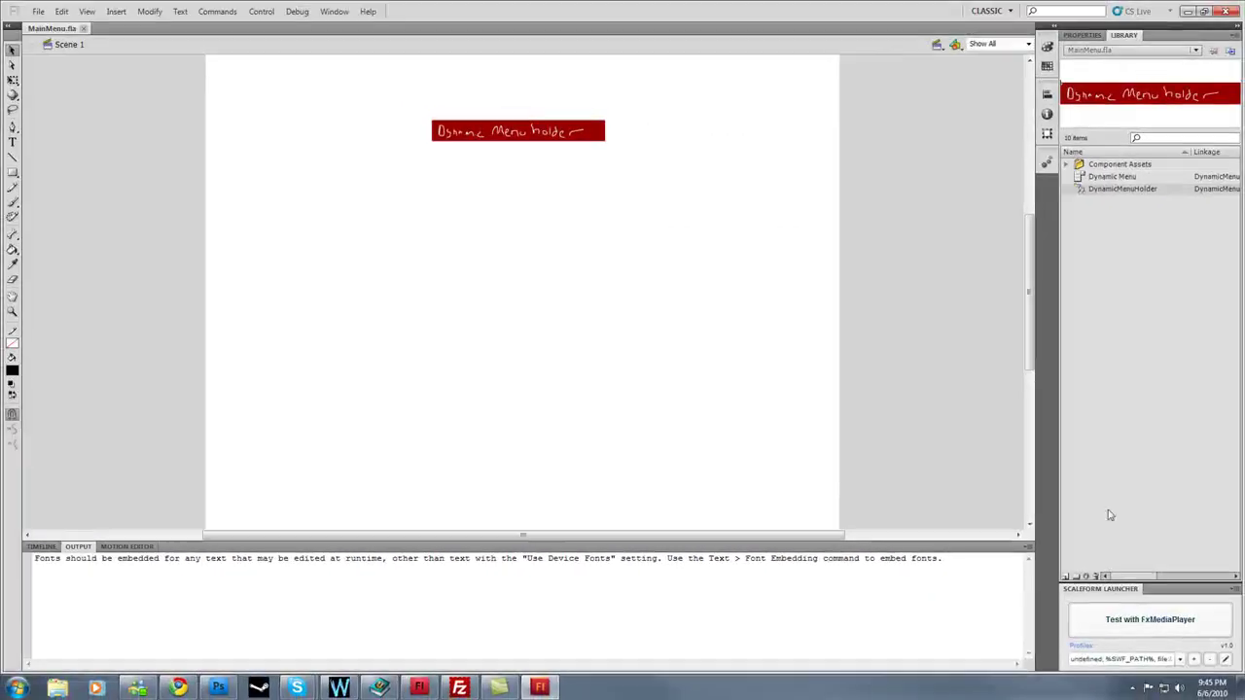
pyautogui.click(1106, 37)
pyautogui.click(1116, 36)
pyautogui.click(1093, 37)
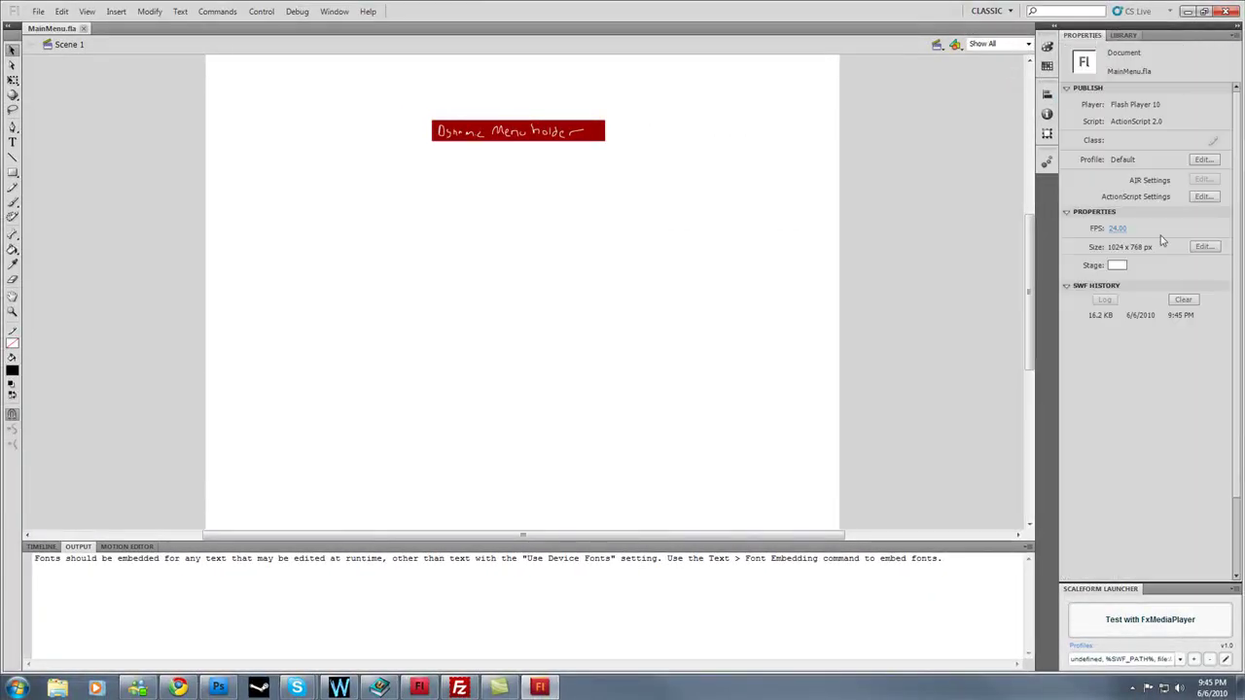
pyautogui.click(1120, 36)
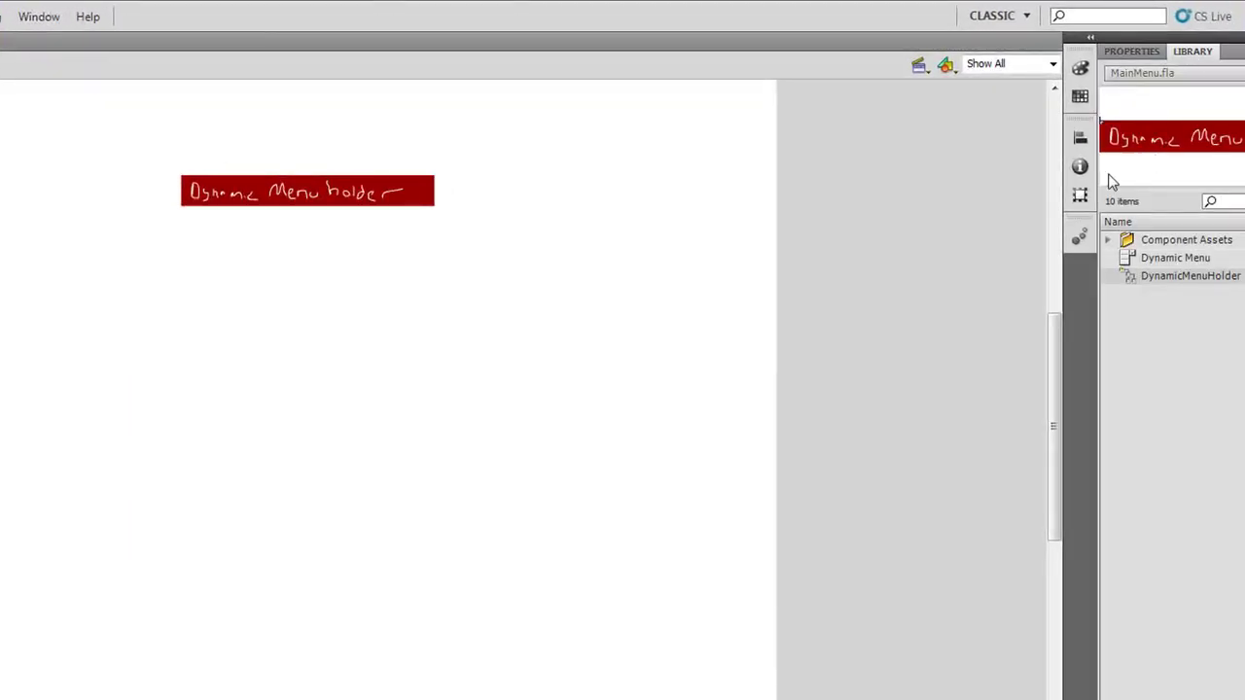
# Step: Add an instance of the Dynamic Menu component and move it completely off the stage, beside its right edge
pyautogui.click(1160, 263)
pyautogui.moveTo(1163, 267); pyautogui.dragTo(801, 190)
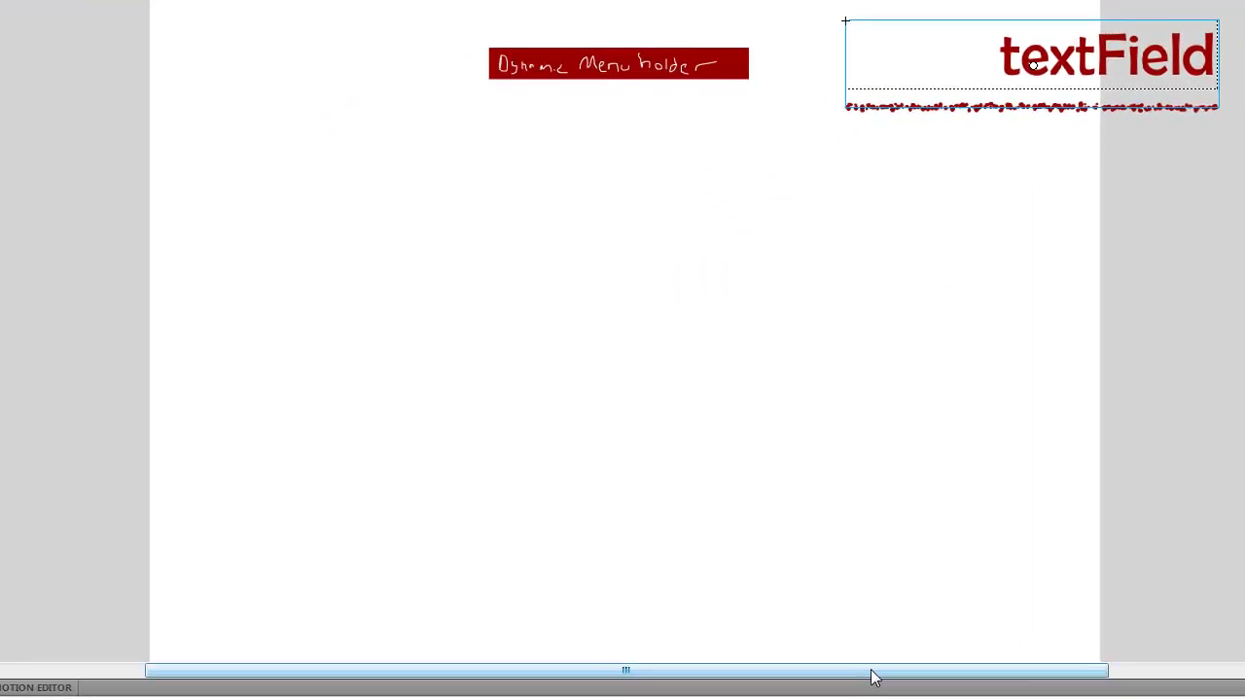
pyautogui.moveTo(869, 675); pyautogui.dragTo(1031, 657)
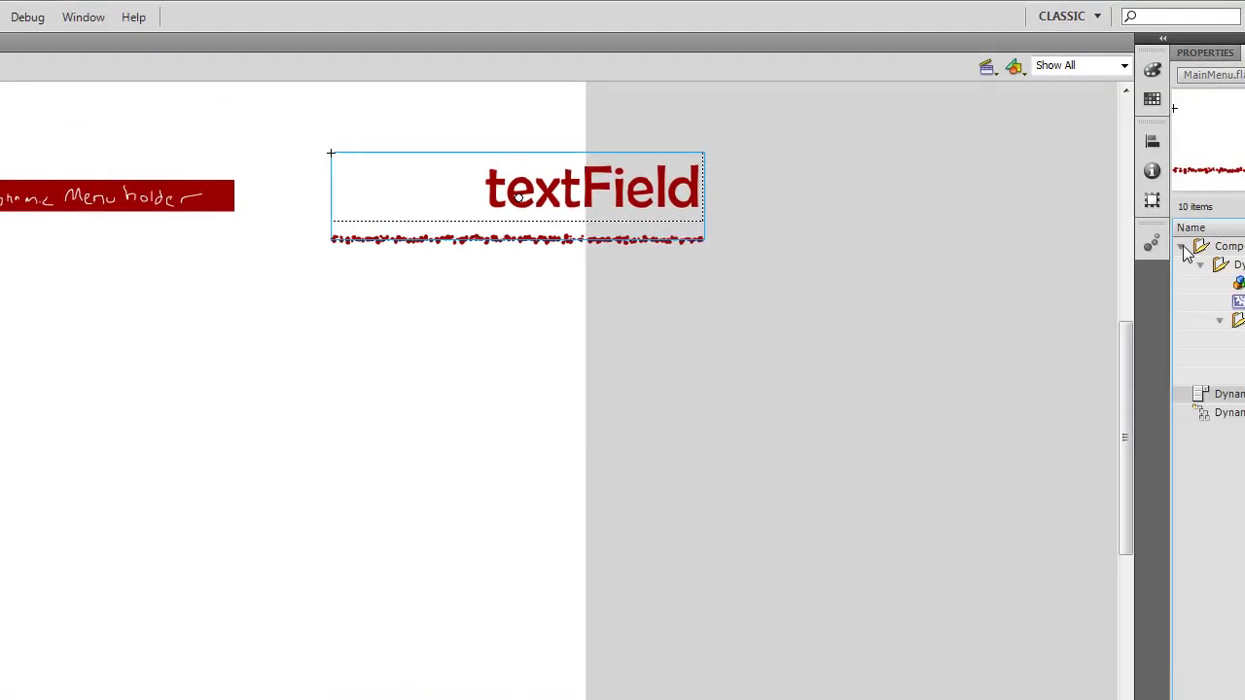
pyautogui.click(777, 318)
pyautogui.click(647, 194)
pyautogui.moveTo(590, 201); pyautogui.dragTo(881, 193)
pyautogui.click(802, 309)
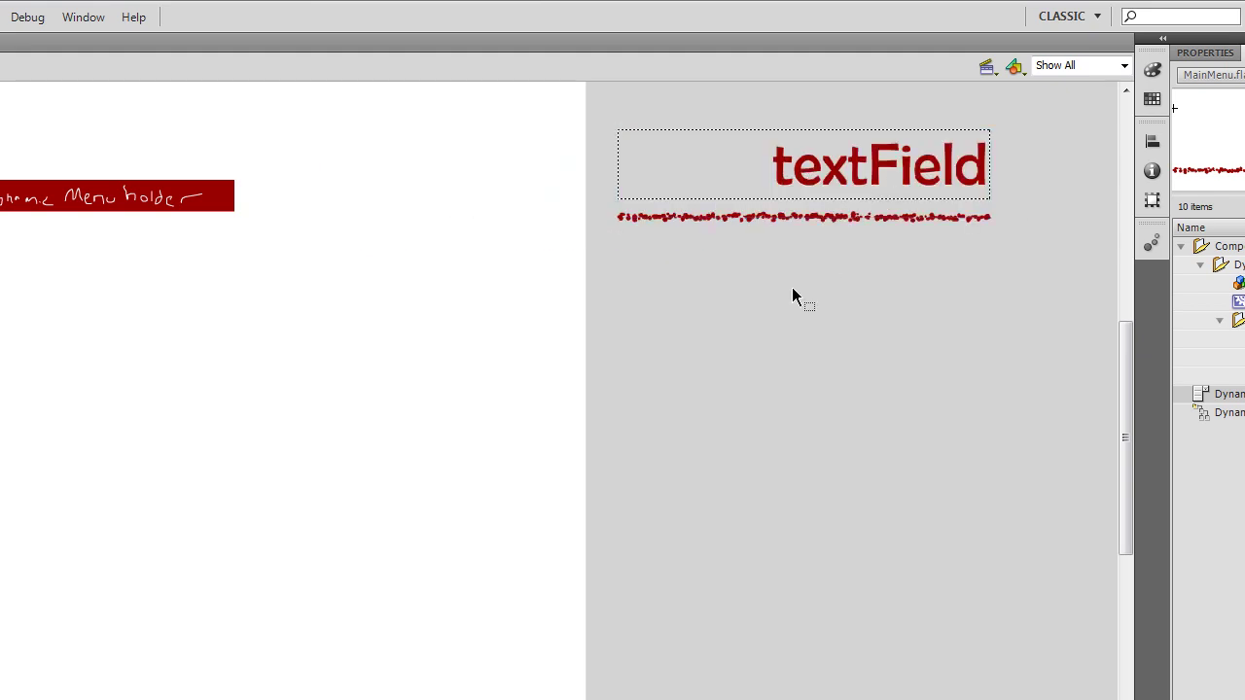
# Step: Compare the off-stage Dynamic Menu component with the menu holder and move the holder slightly higher on the stage
pyautogui.click(834, 181)
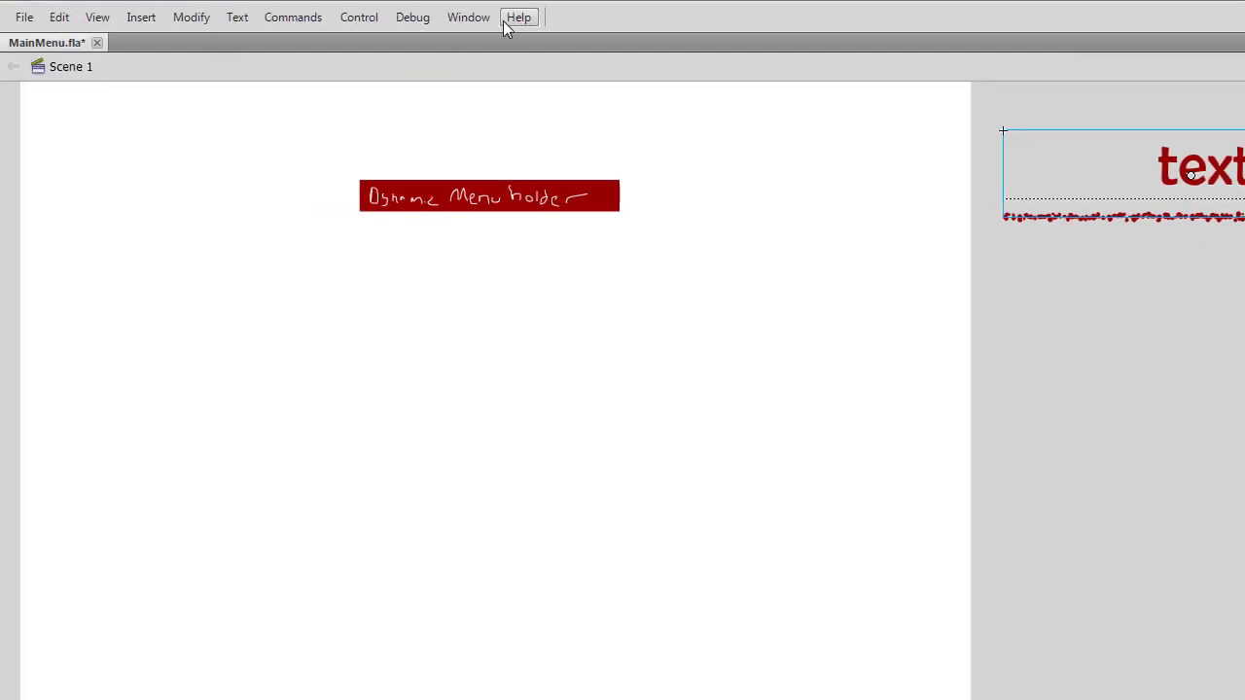
pyautogui.click(489, 210)
pyautogui.moveTo(525, 211); pyautogui.dragTo(516, 194)
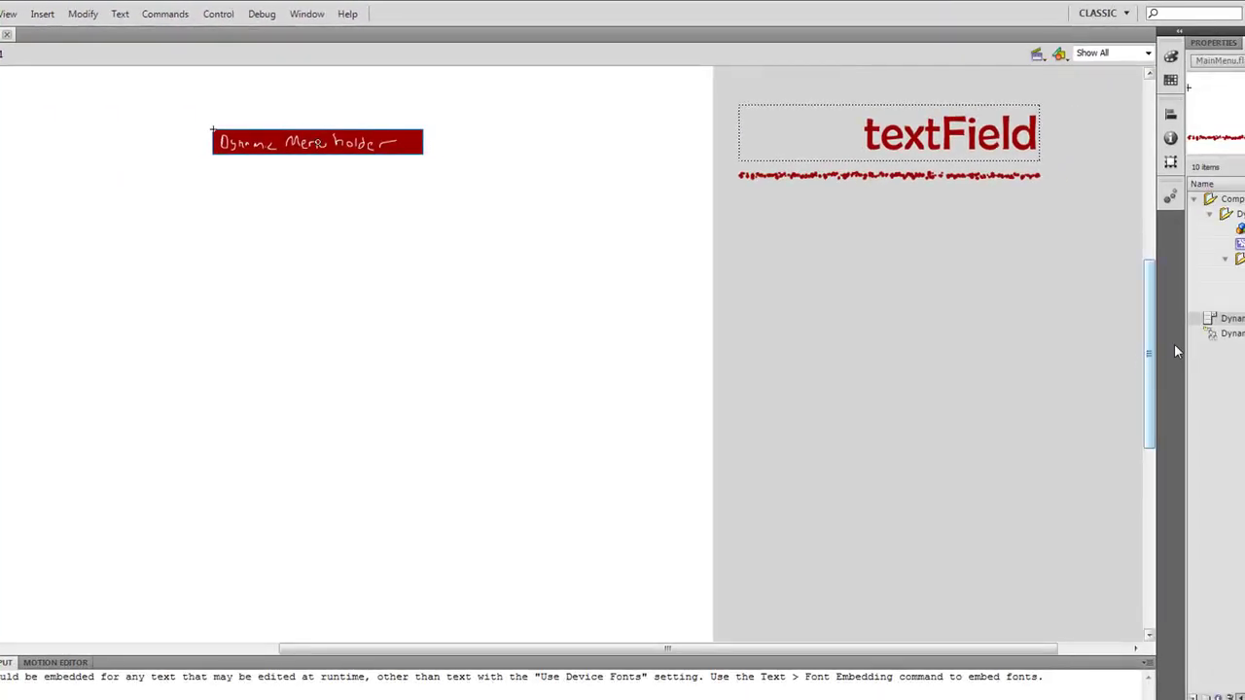
pyautogui.click(886, 165)
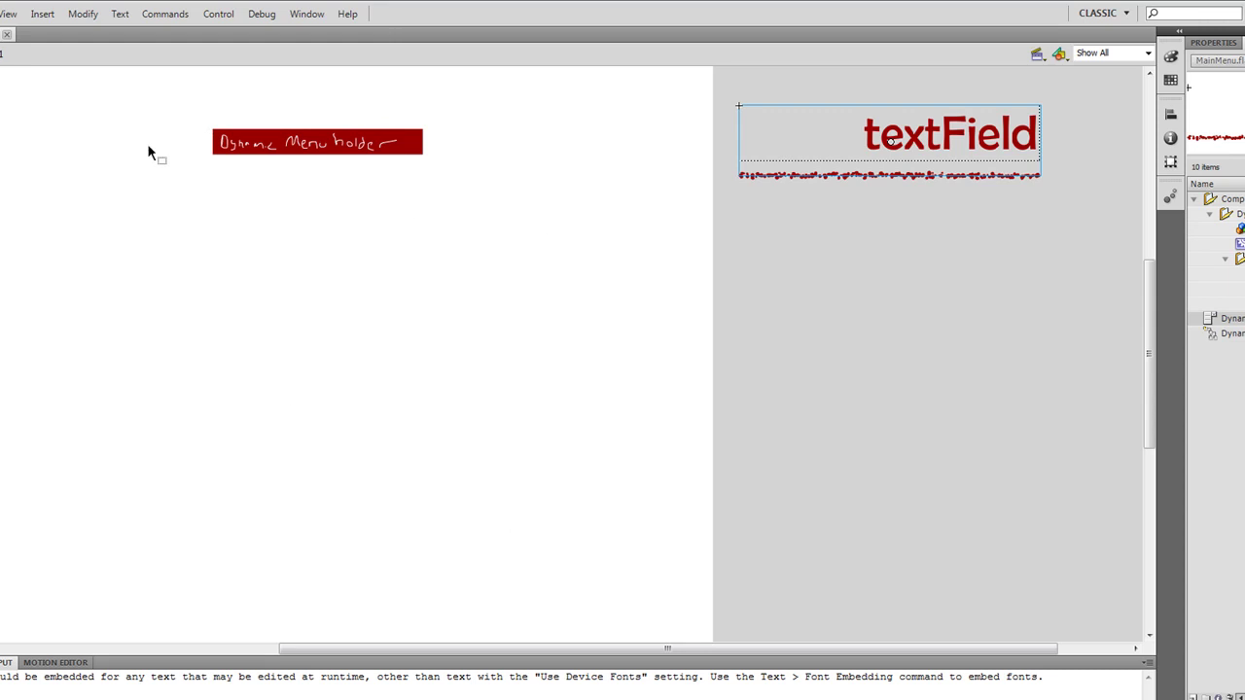
pyautogui.click(284, 155)
pyautogui.moveTo(353, 153); pyautogui.dragTo(352, 139)
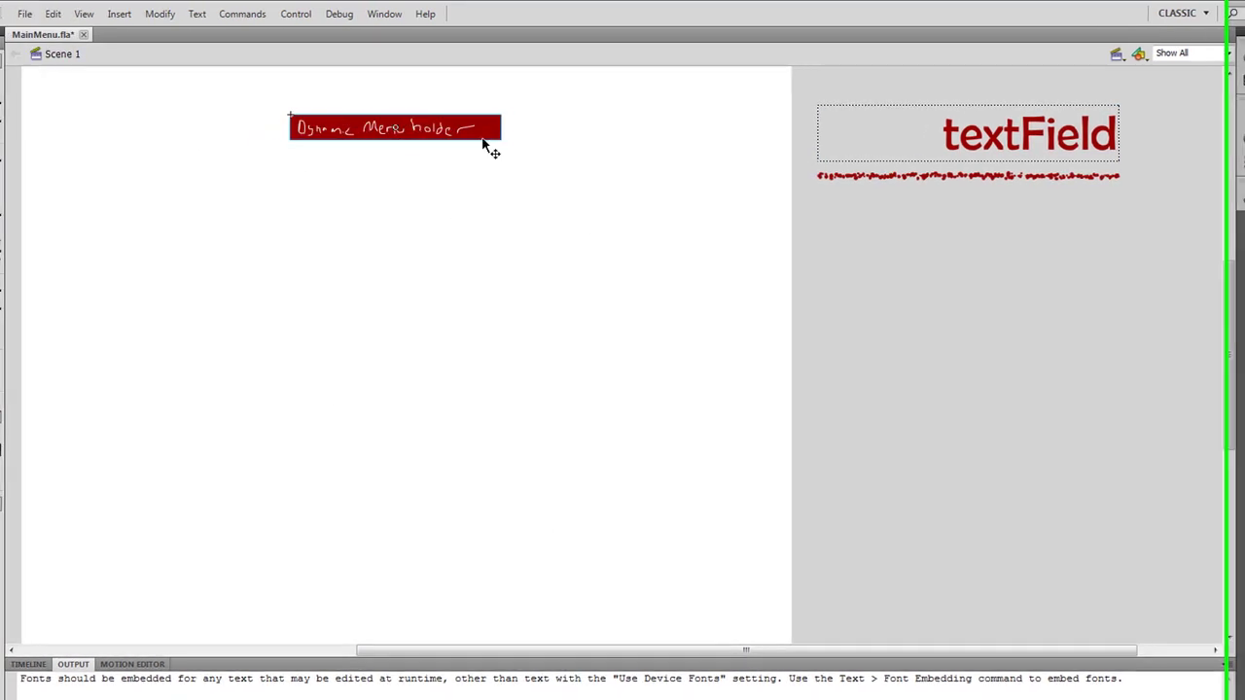